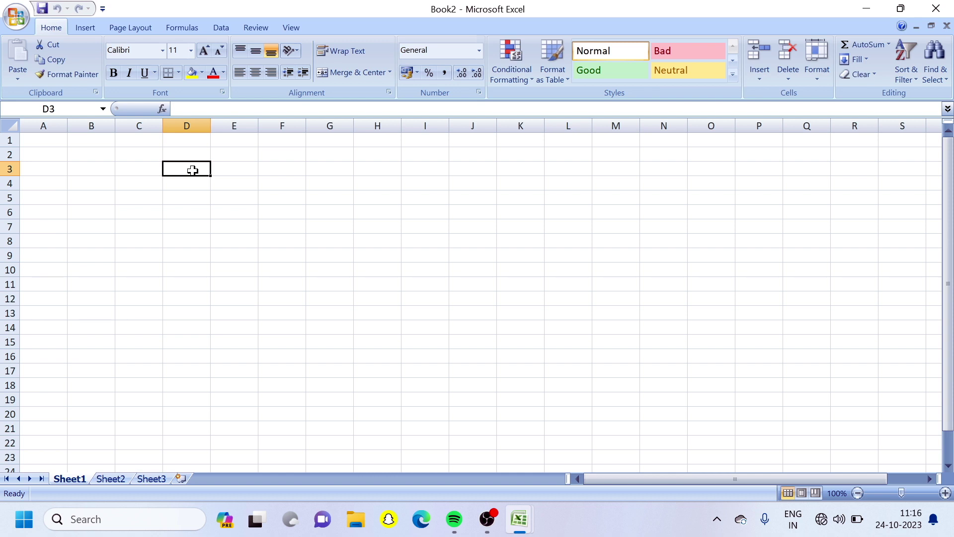
Enter a 'Pivot Table' title in D3, then delete it to leave the sheet blank
text(Pivot )
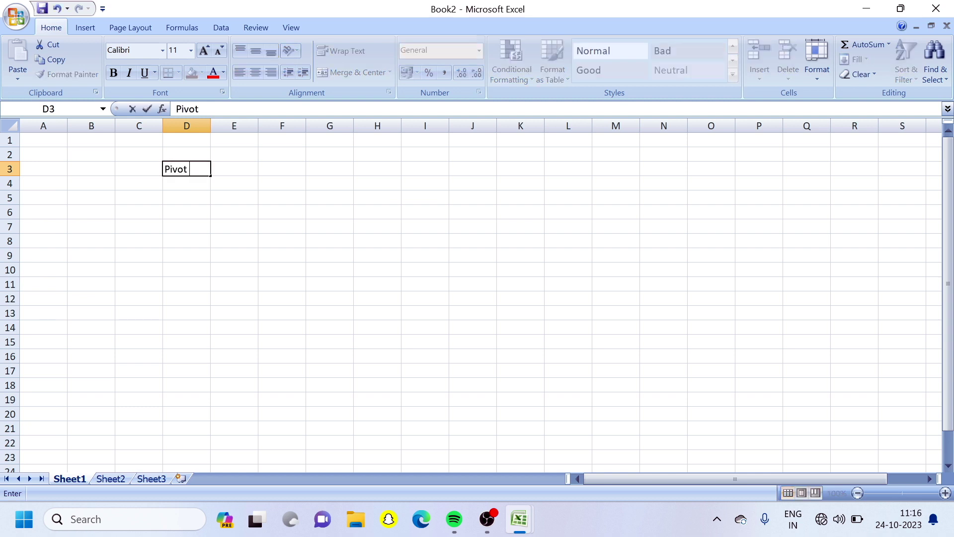
text(Table in)
key(BackSpace)
key(BackSpace)
key(Return)
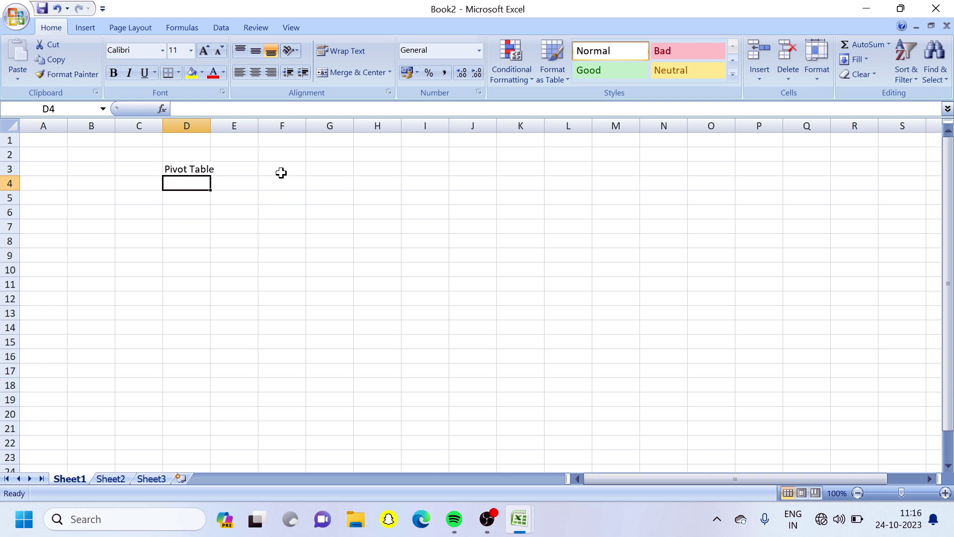
click(188, 168)
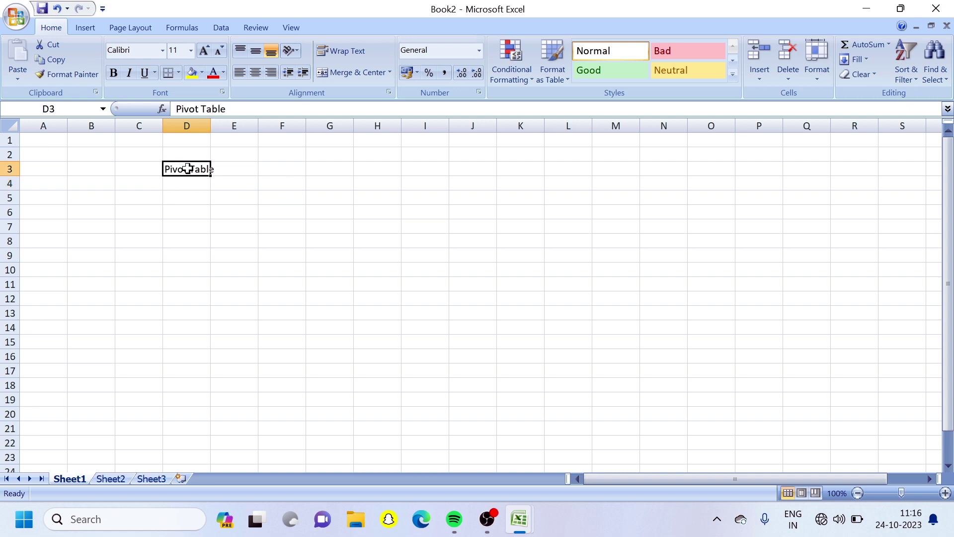
key(Delete)
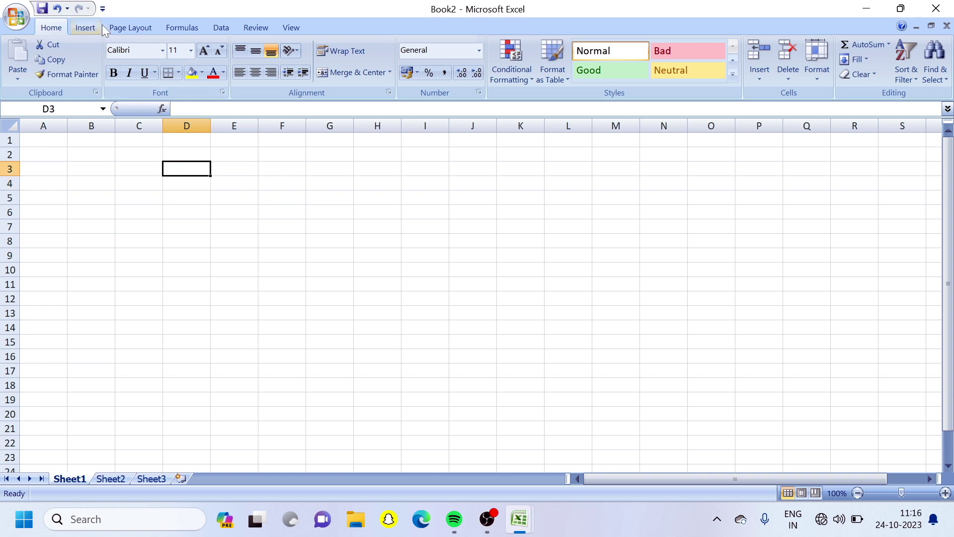
Browse the Insert tab commands, select cells A5, A2 and F5, then return to Home
click(85, 28)
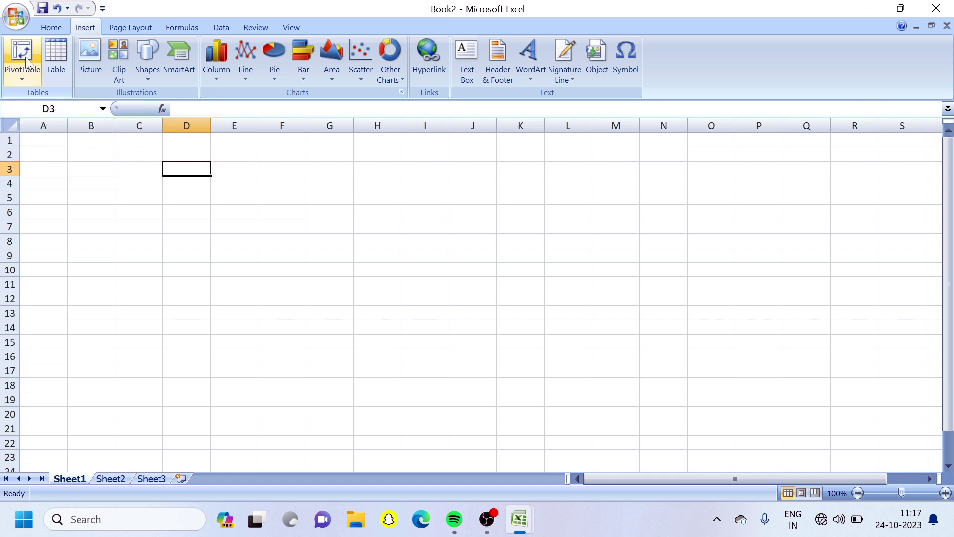
click(63, 193)
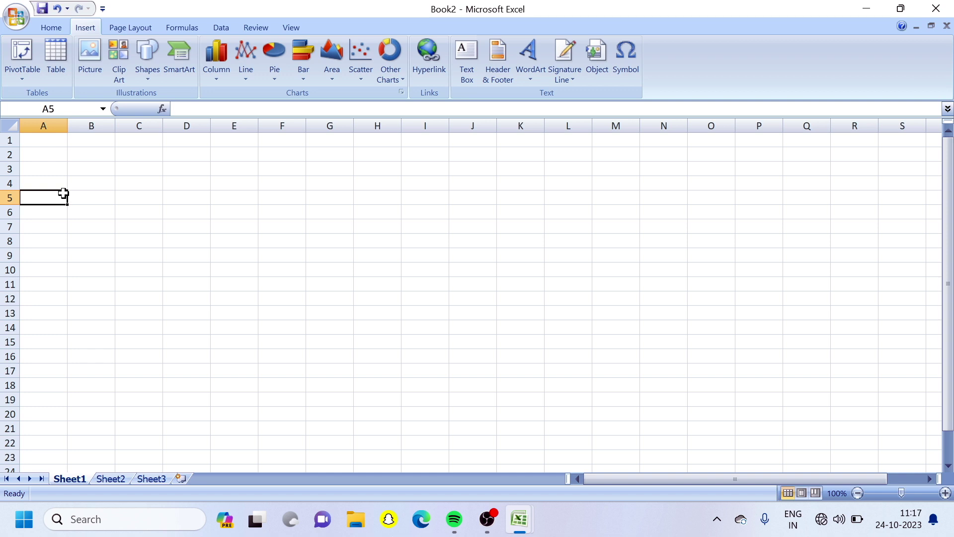
click(60, 152)
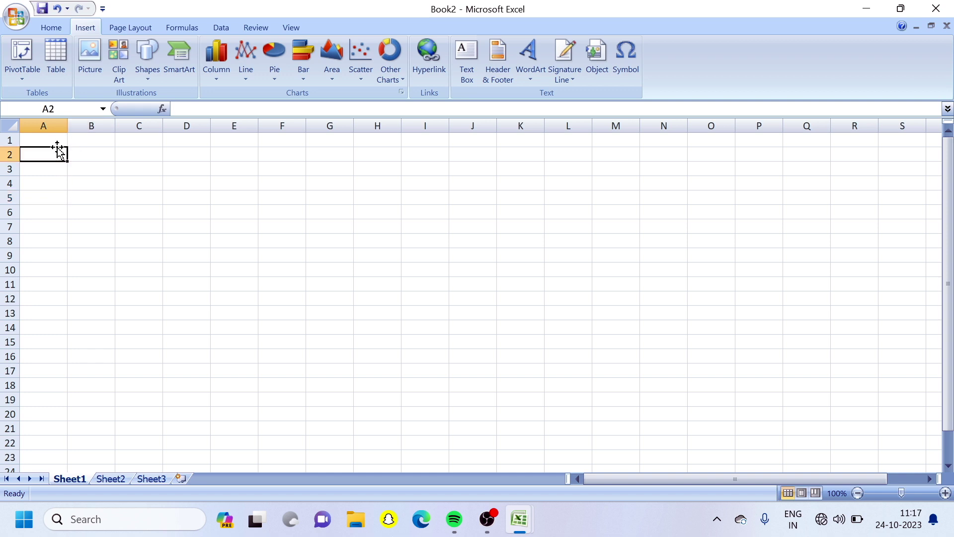
click(260, 195)
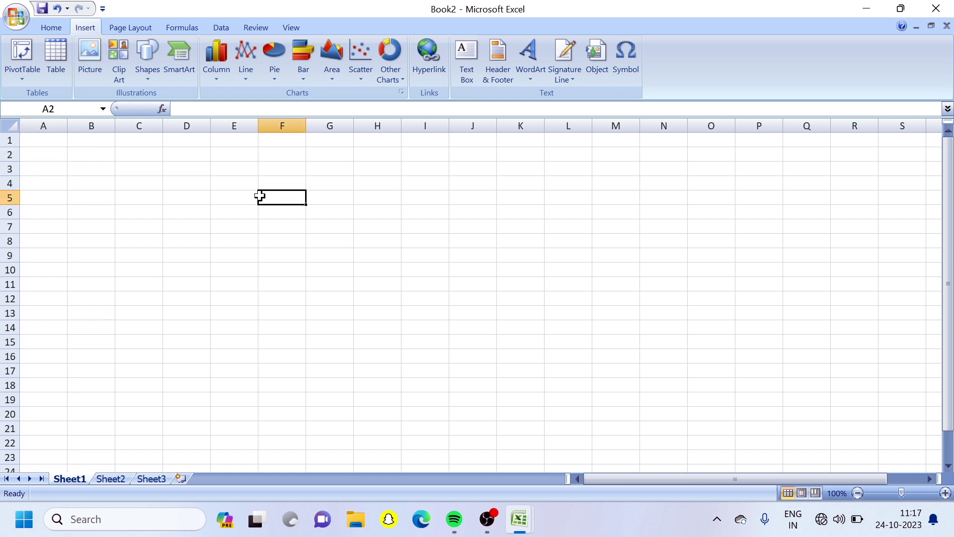
click(52, 27)
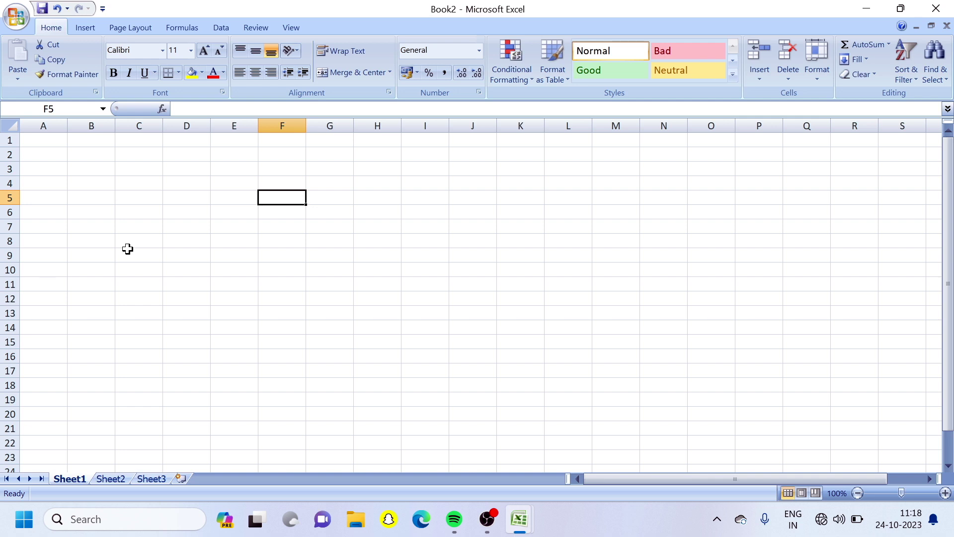
Enter headers SNO, ITEM NAME, PLACE, PRICE, QUANTITY in A1:E1 and autofit columns A and B
ctrl+scroll(176, 224, down, 1)
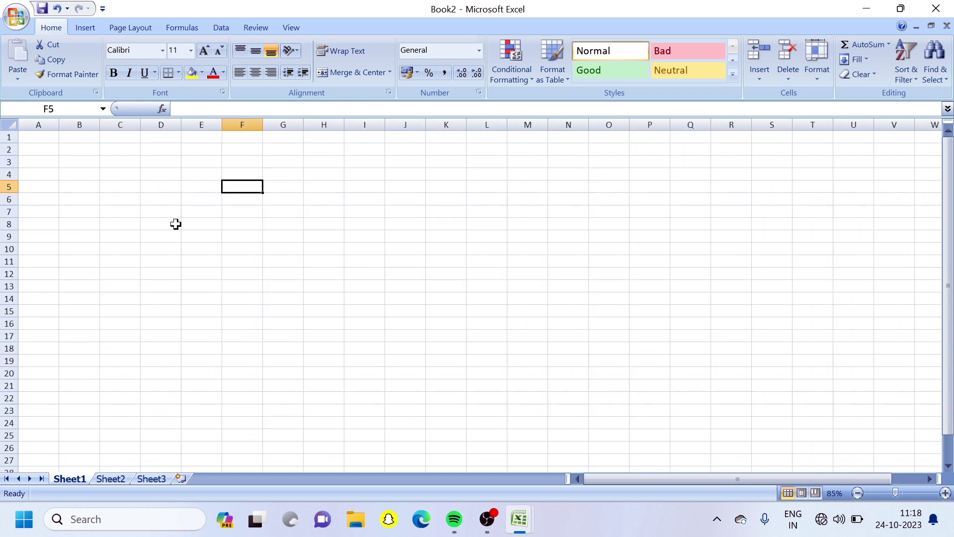
ctrl+scroll(176, 224, up, 3)
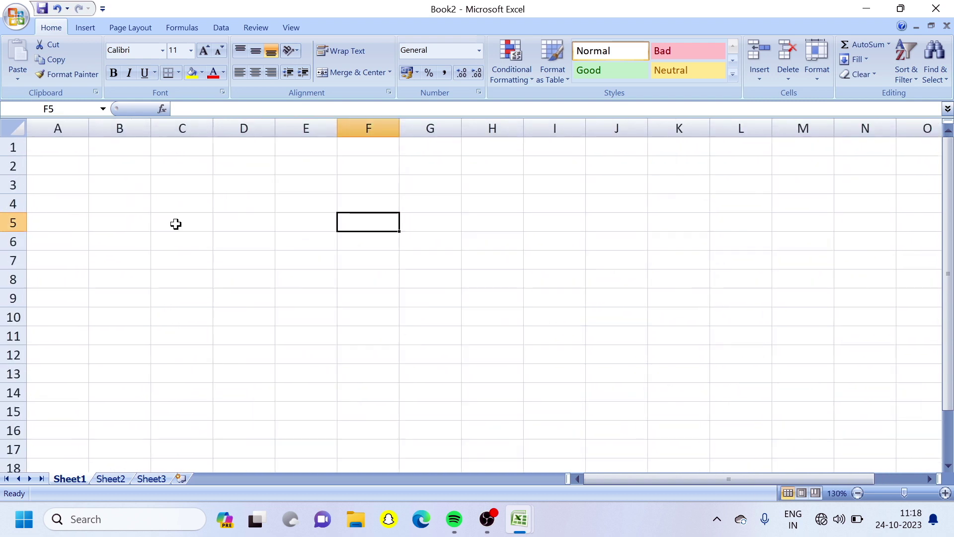
click(67, 150)
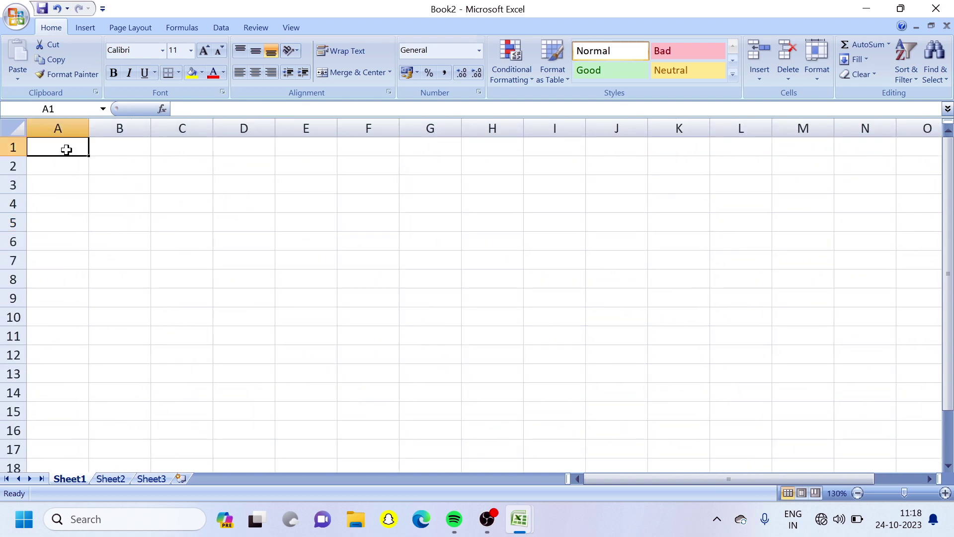
text(SNO)
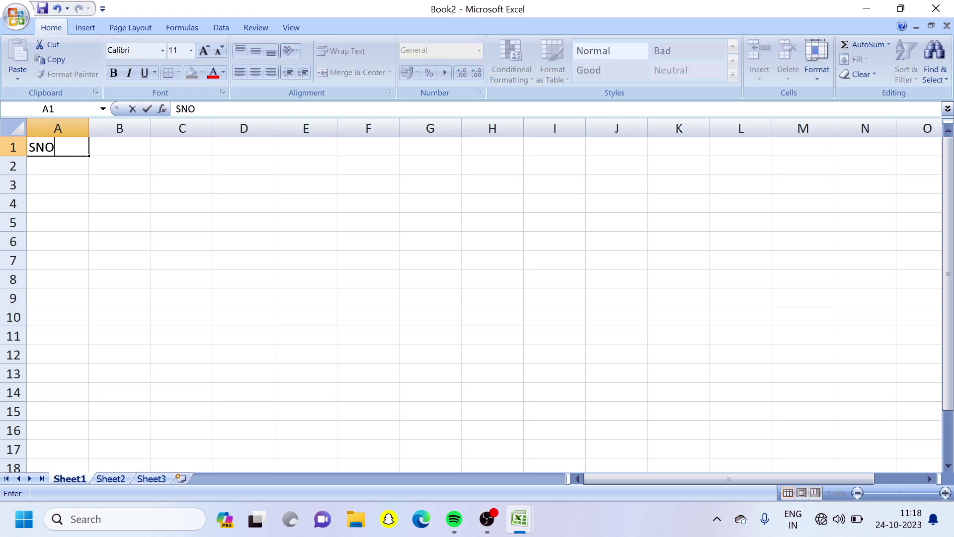
key(Tab)
text(IT)
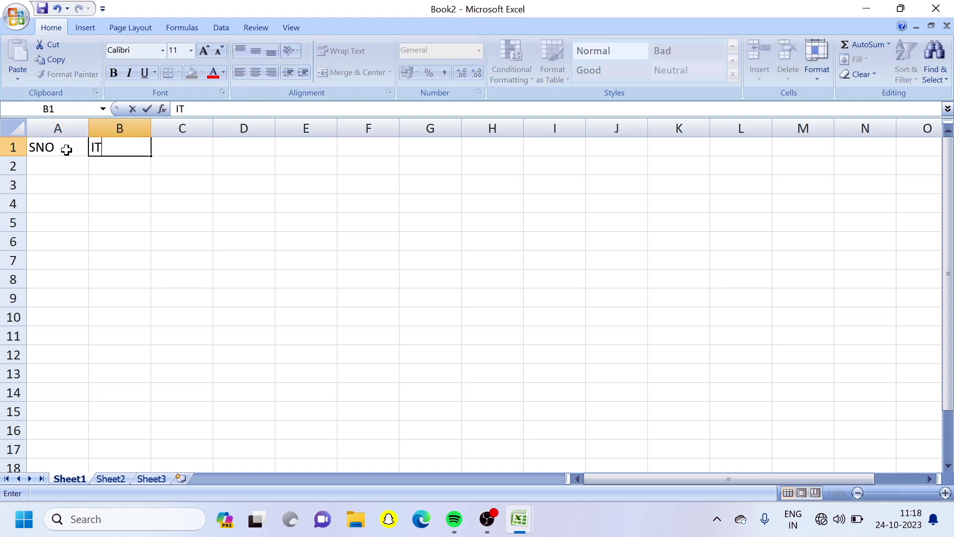
text(EM NAME)
key(Tab)
text(PLACE)
key(Tab)
text(PRICE)
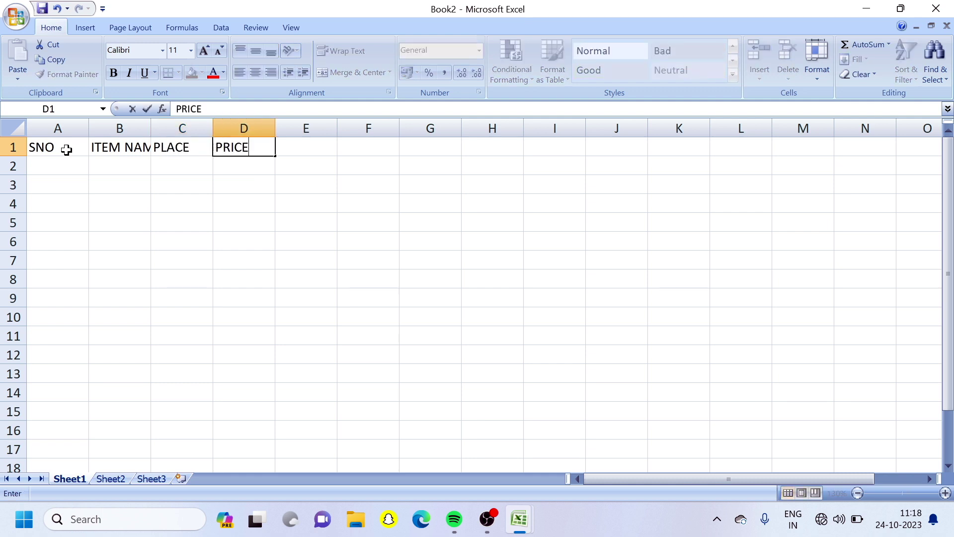
key(Tab)
text(QUANTITY)
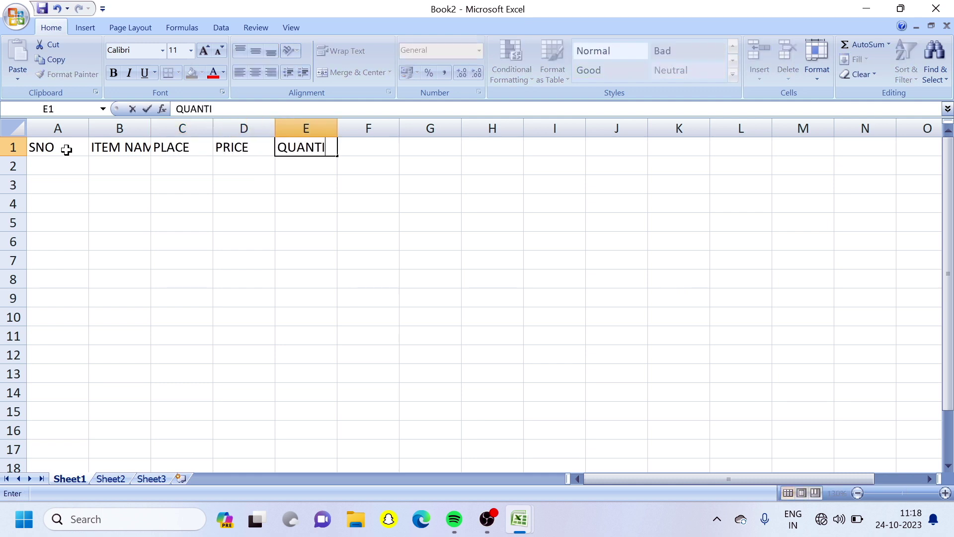
double_click(151, 120)
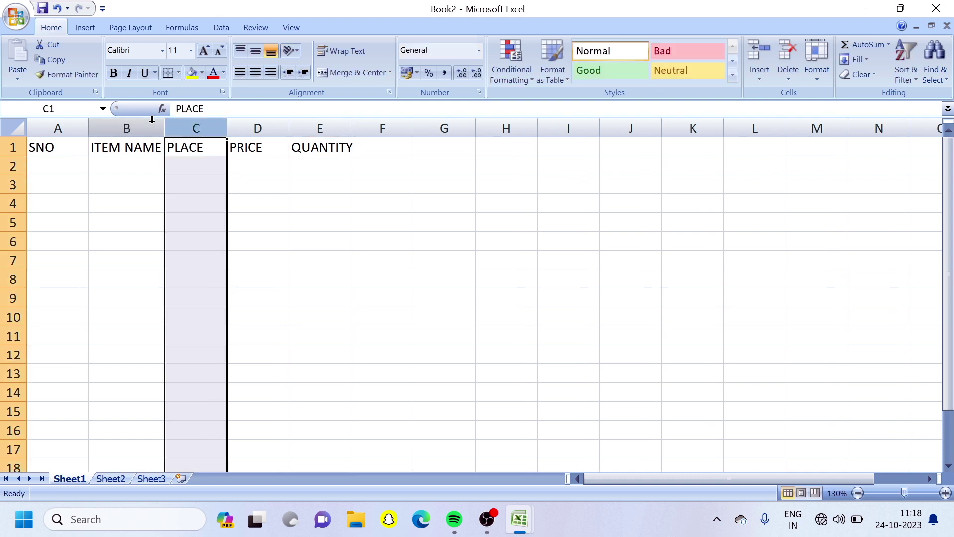
double_click(88, 127)
Enter 1, MOBILR and HANAMKONDA in cells A2 through C2
click(47, 164)
text(1)
key(Tab)
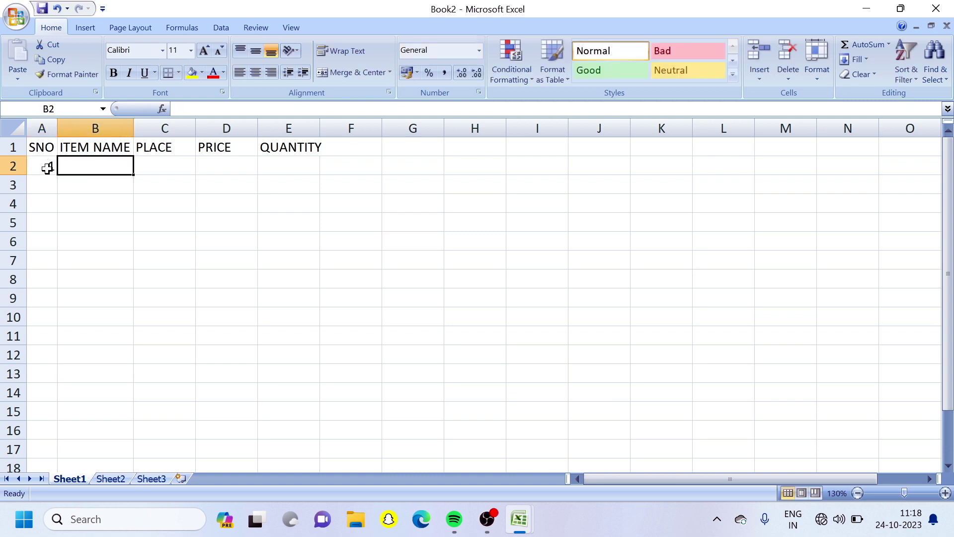
text(MOI)
key(BackSpace)
text(BIOL)
key(BackSpace)
key(BackSpace)
text(LR)
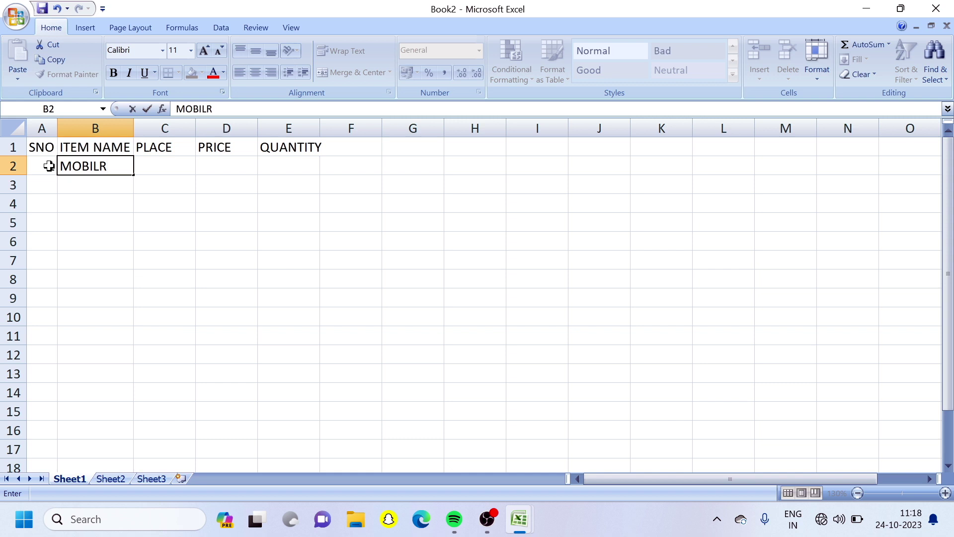
key(Tab)
text(HSN)
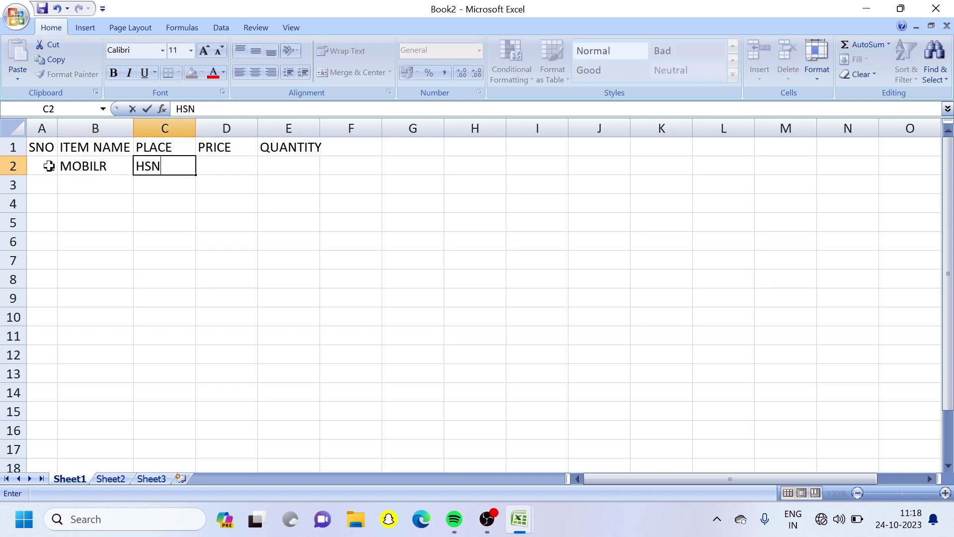
key(BackSpace)
key(BackSpace)
text(ANAMKONDA)
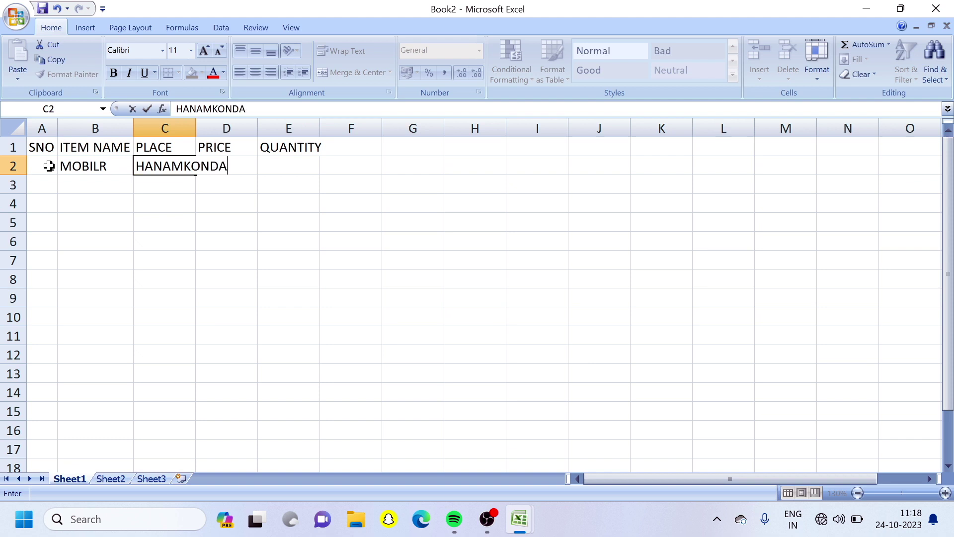
key(Tab)
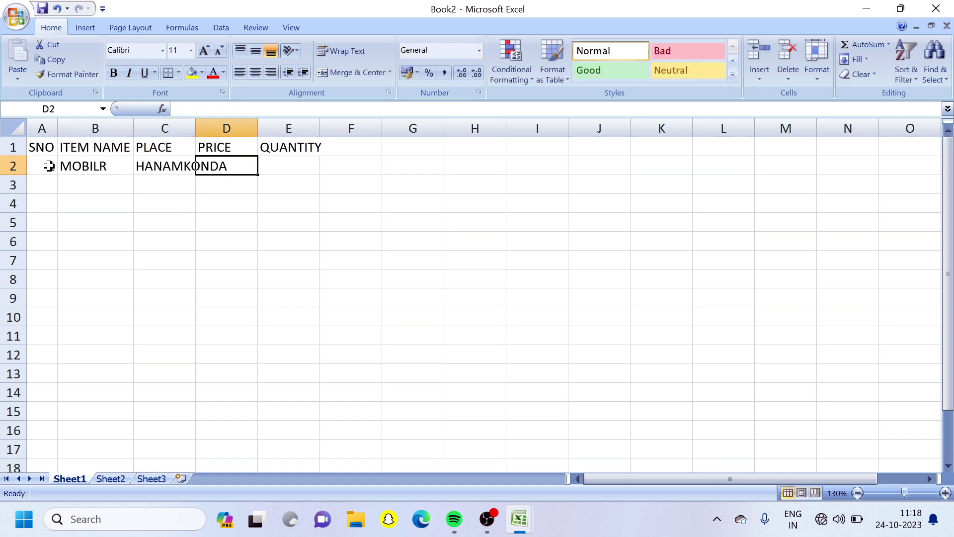
Enter price 5000 and quantity 5 in row 2, and add the BILL header in F1
text(5000)
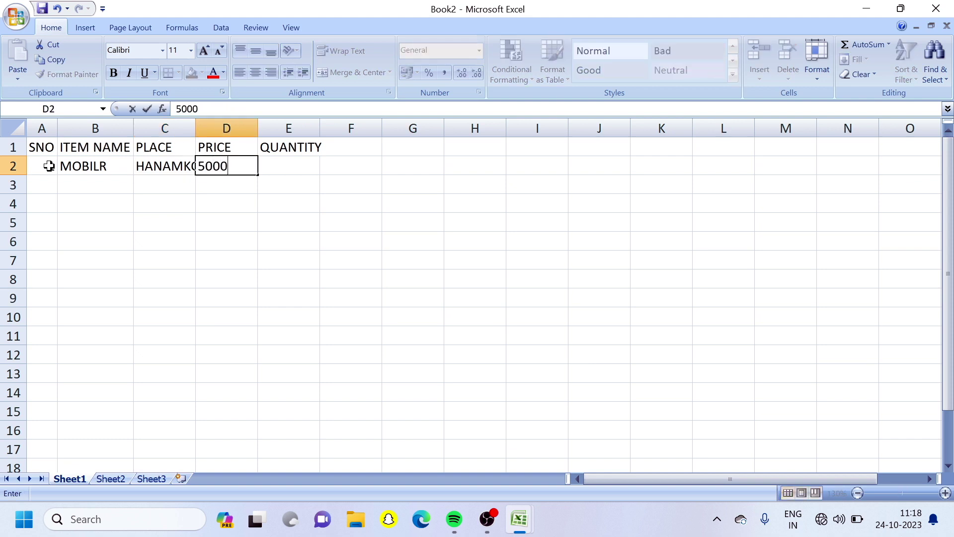
key(Tab)
text(5)
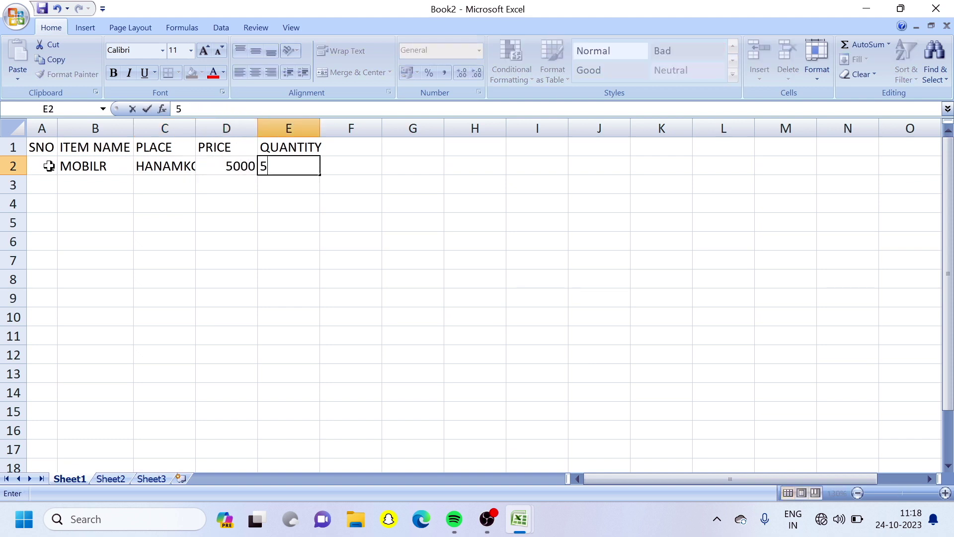
key(Tab)
key(Up)
text(BILL)
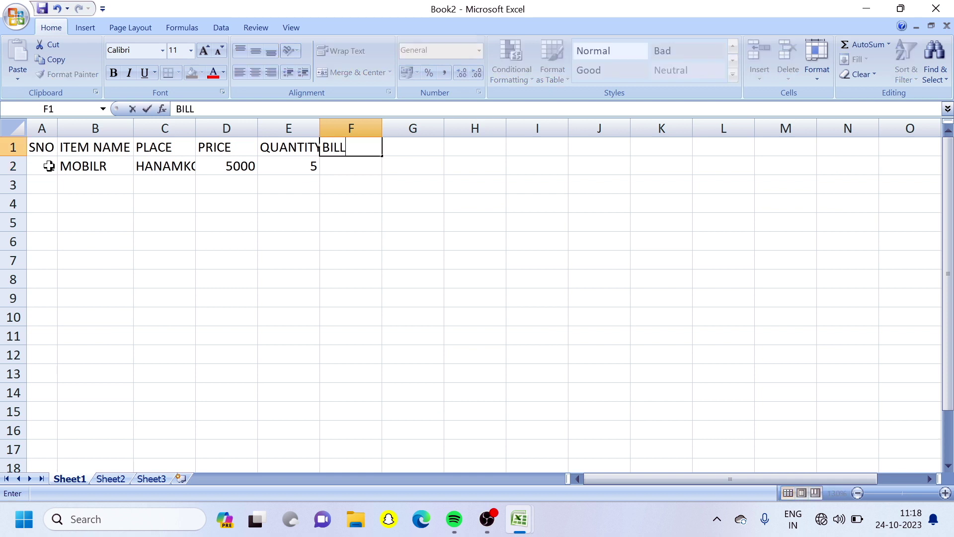
key(Return)
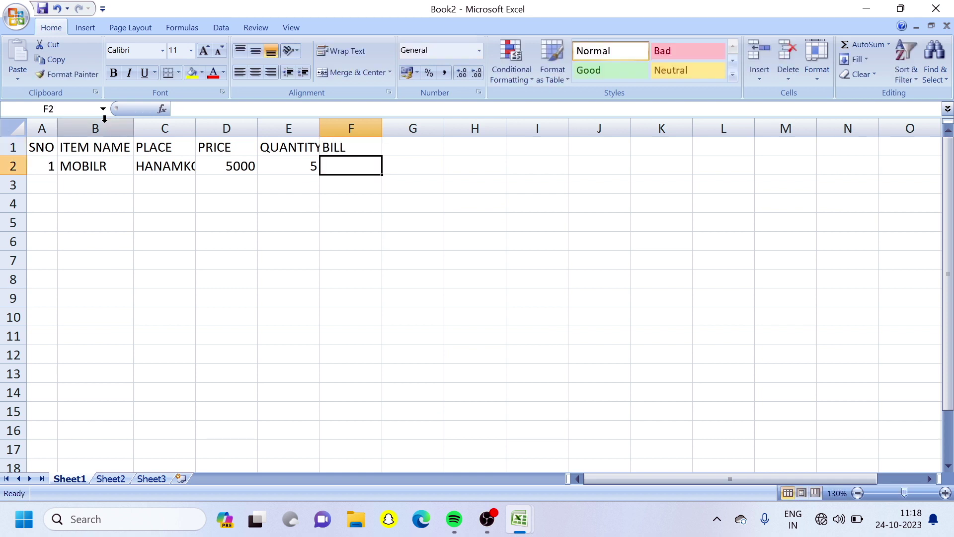
Widen columns B, C and E so ITEM NAME, HANAMKONDA and QUANTITY fit
drag(134, 128, 163, 128)
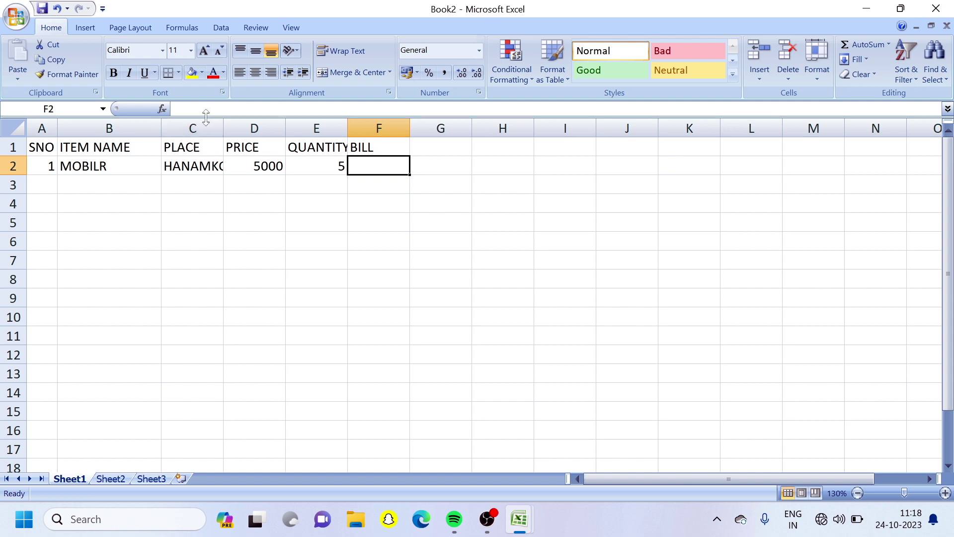
drag(225, 126, 288, 127)
drag(351, 123, 362, 122)
drag(423, 125, 462, 124)
Make headers A1:F1 bold and centred with dark grey fill and yellow font
drag(38, 144, 491, 139)
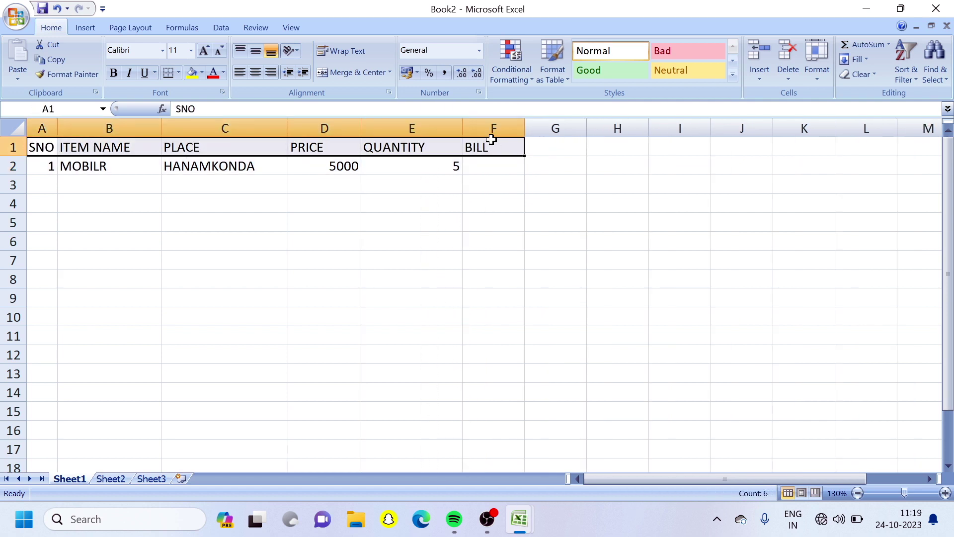
click(113, 72)
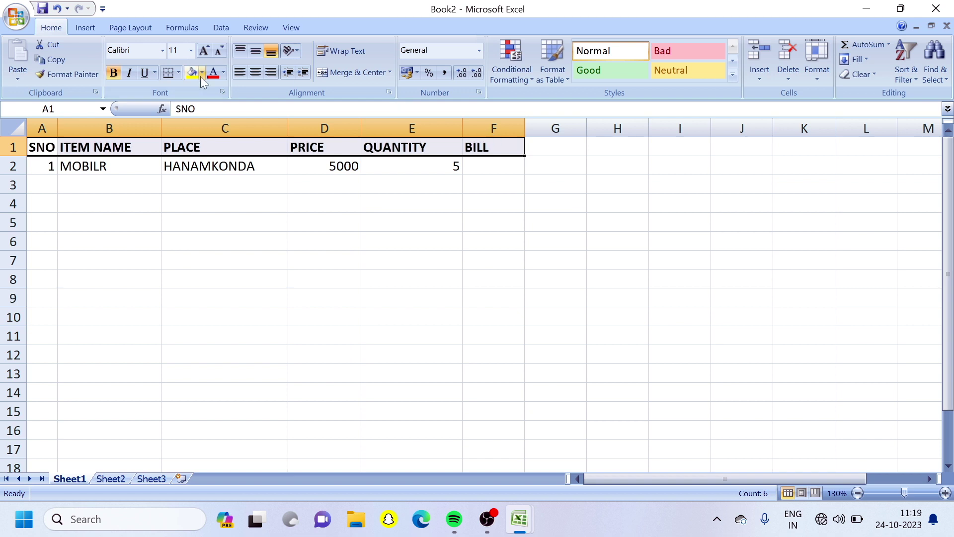
click(261, 74)
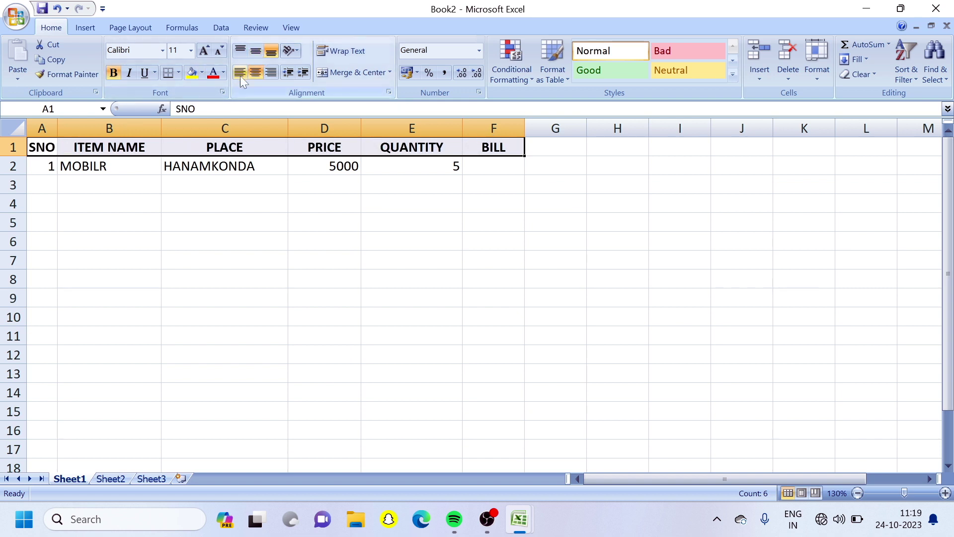
click(202, 73)
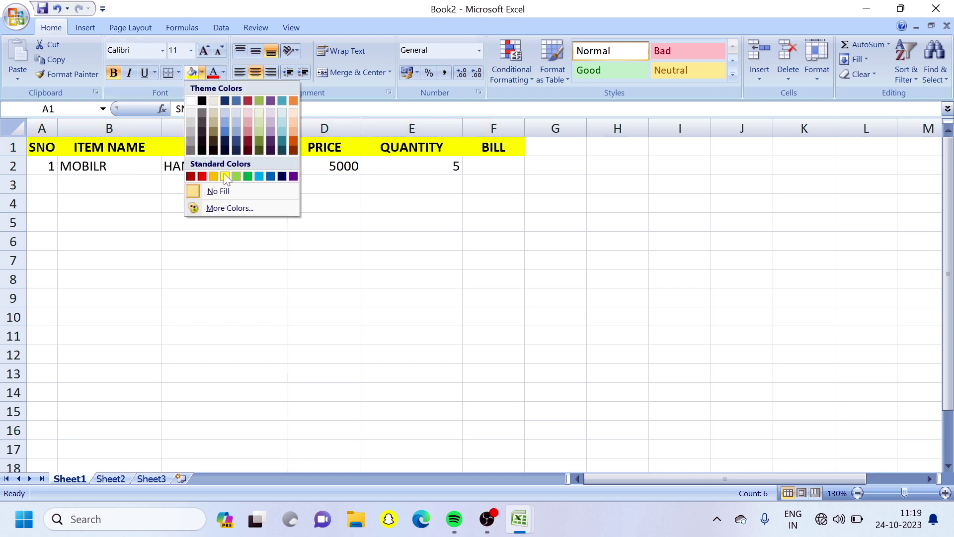
click(202, 111)
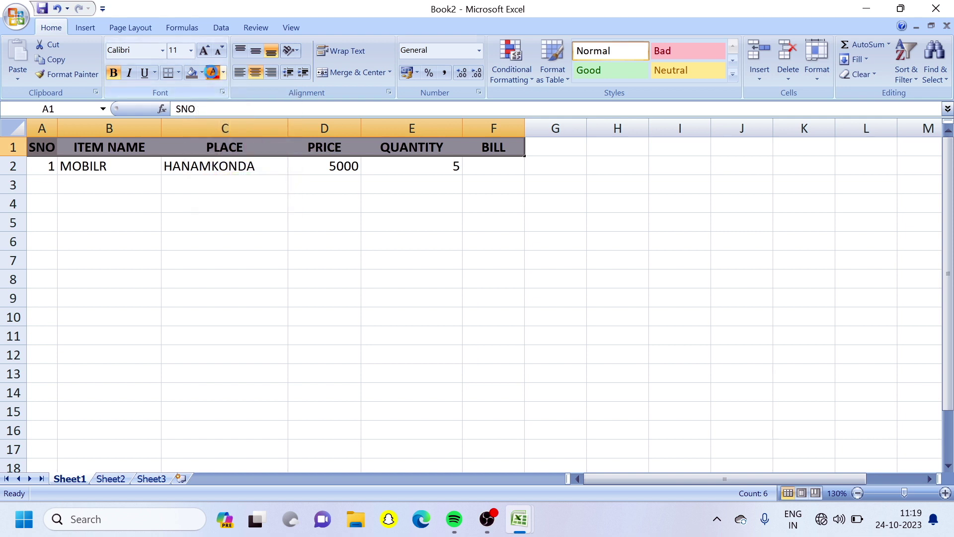
click(213, 73)
click(223, 73)
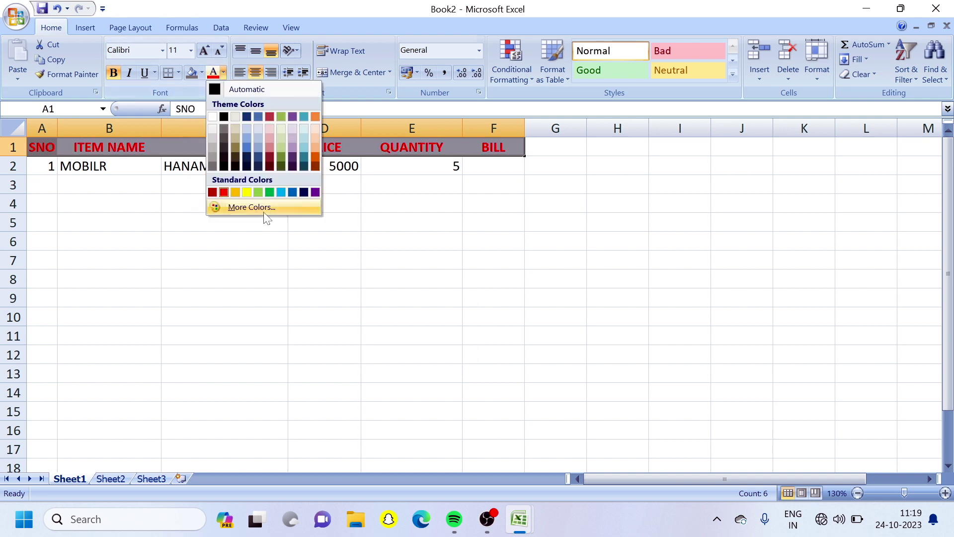
click(247, 192)
click(301, 226)
click(472, 162)
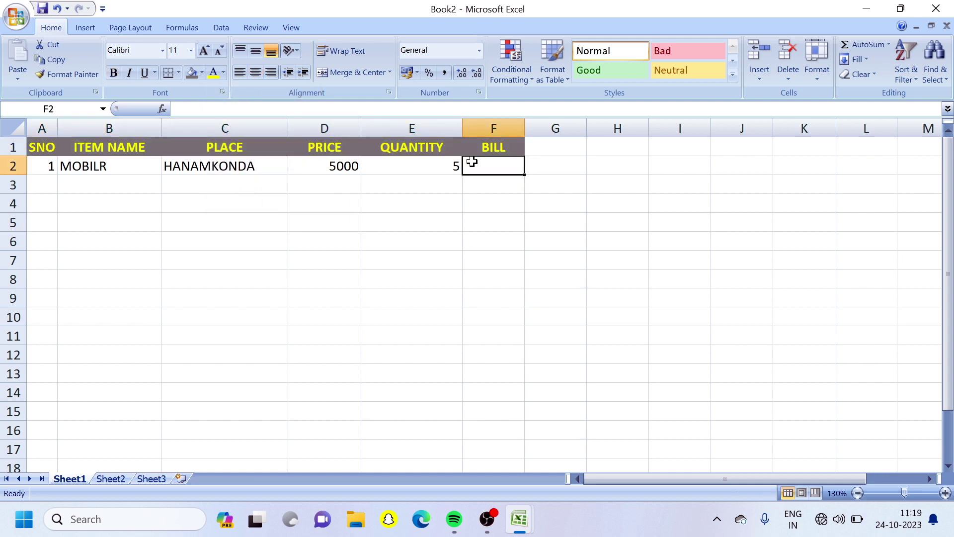
Enter =D2*E2 in F2 for 25000, then fill SNO from 1 to 10 down to A11
text(=)
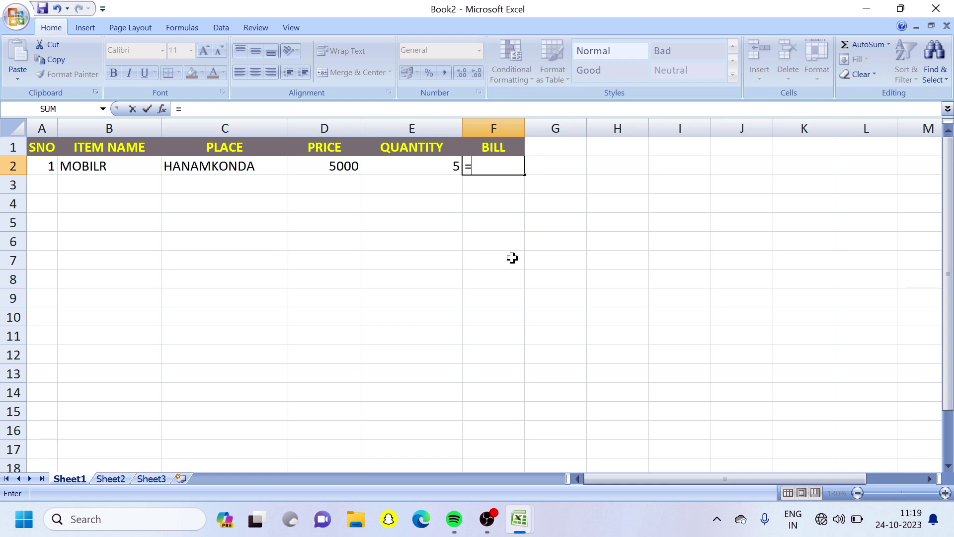
text(D2*)
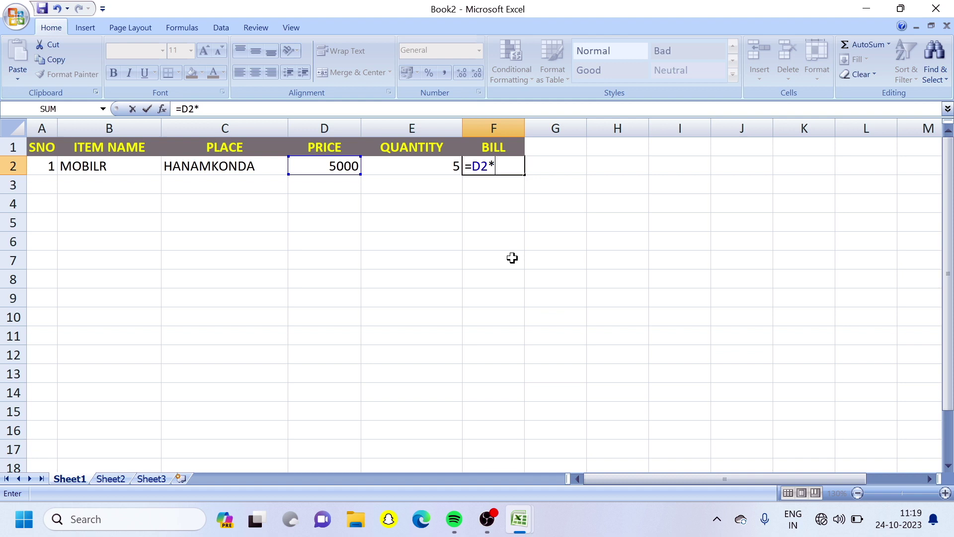
text(E2)
key(Return)
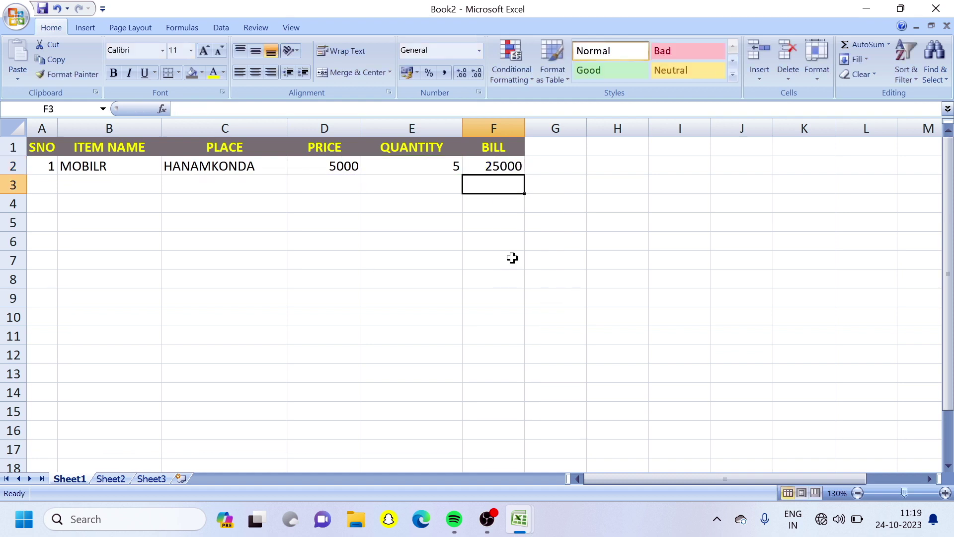
click(48, 162)
key(Return)
text(2)
key(Return)
drag(50, 168, 511, 166)
click(48, 335)
Apply All Borders to the table and correct B2 from MOBILR to MOBILE
click(177, 73)
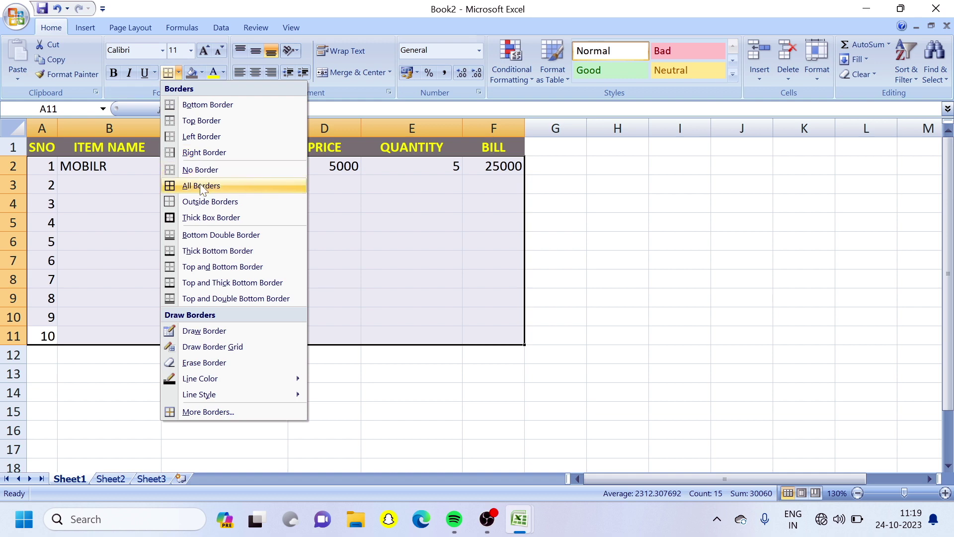
click(202, 185)
click(152, 173)
double_click(125, 160)
key(BackSpace)
text(E)
key(Return)
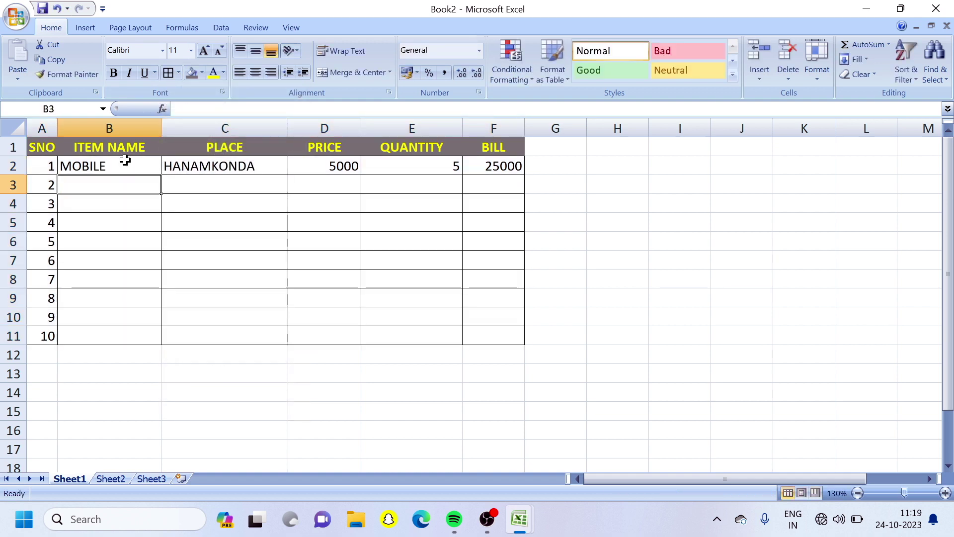
Enter TV, WARANGAL, 25000 and 6 in row 3
text(TV)
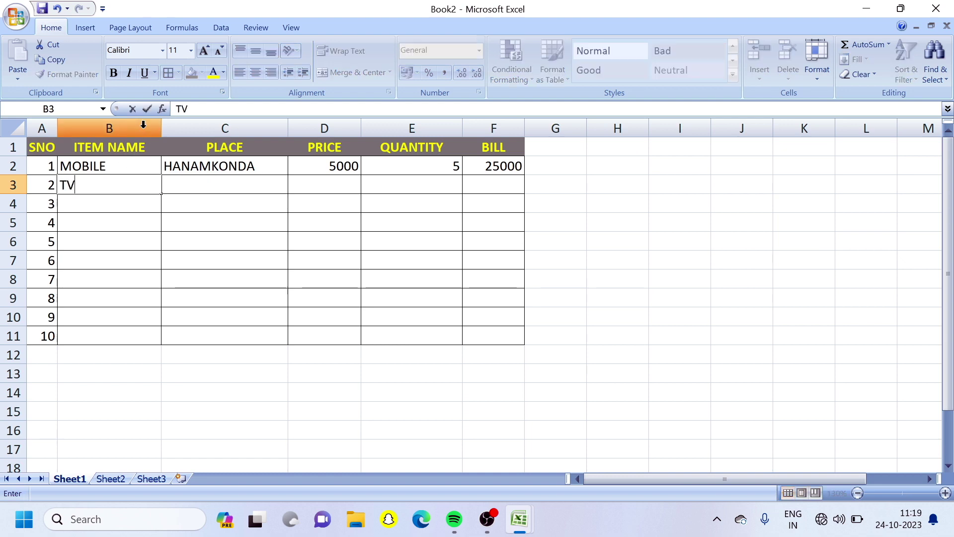
key(Tab)
text(WARANGAL)
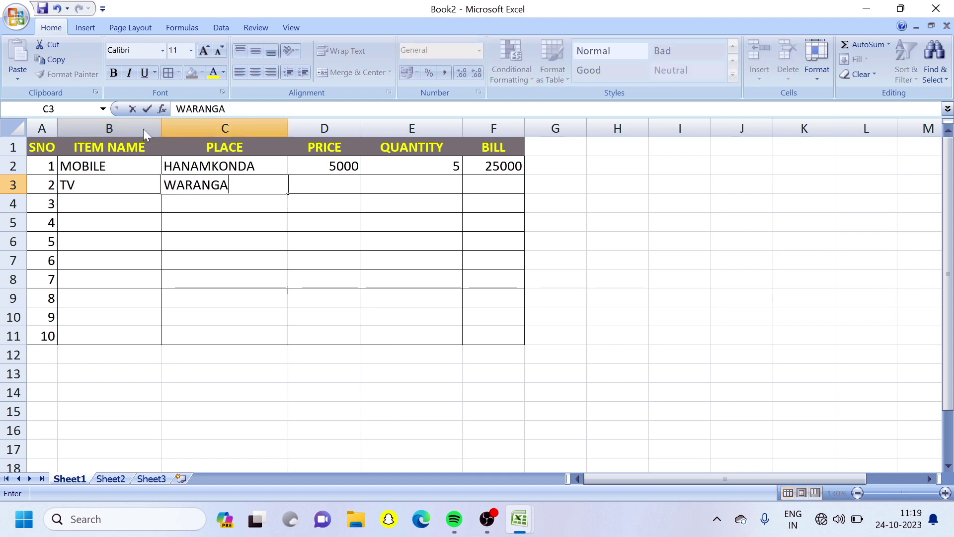
key(Tab)
text(25000)
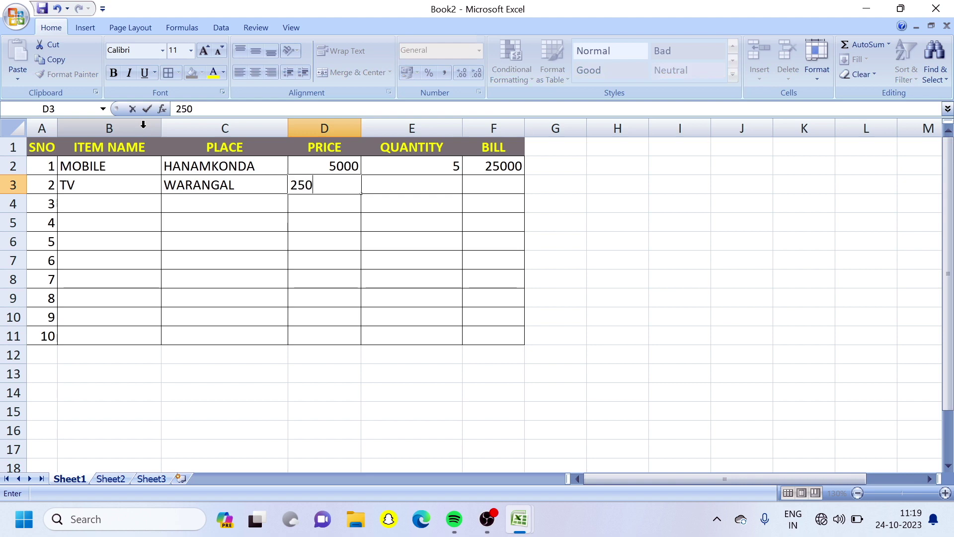
key(Tab)
text(6)
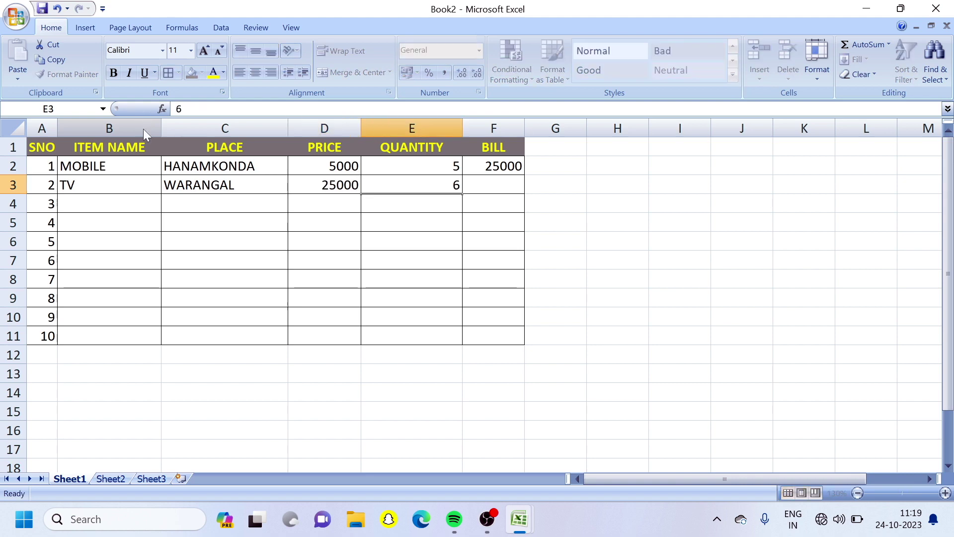
key(Return)
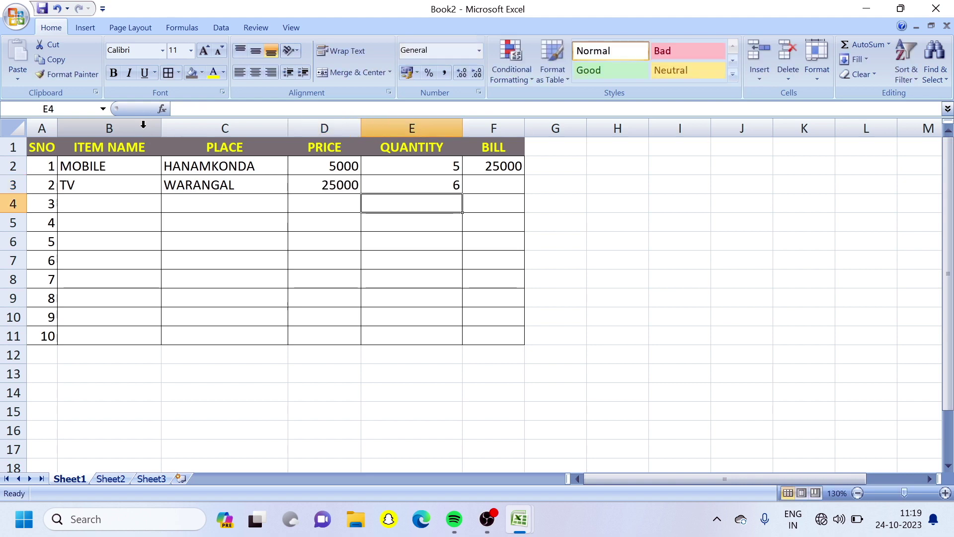
Copy the bill formula down to F11 and enter MOBILE, KAZIPET, 5000, 7 in row 4
click(498, 166)
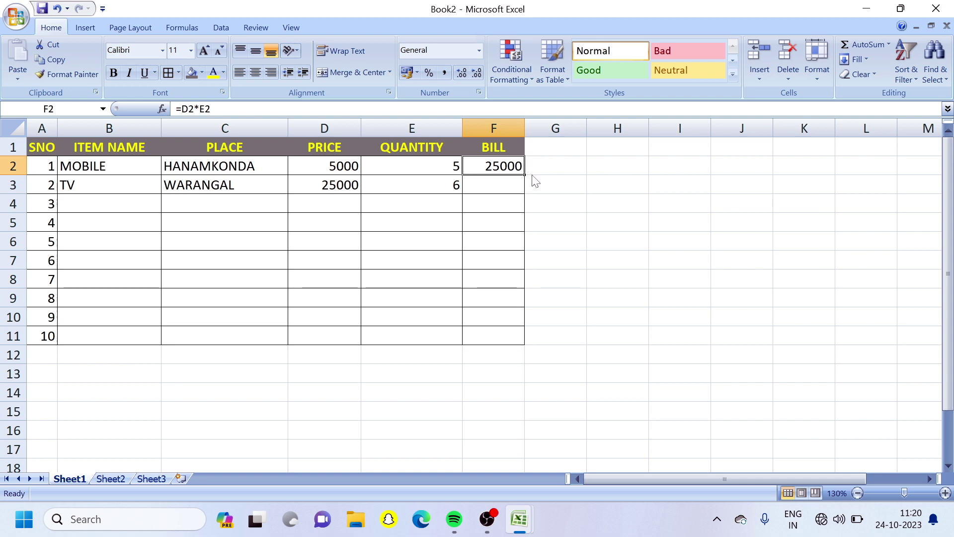
drag(525, 175, 501, 350)
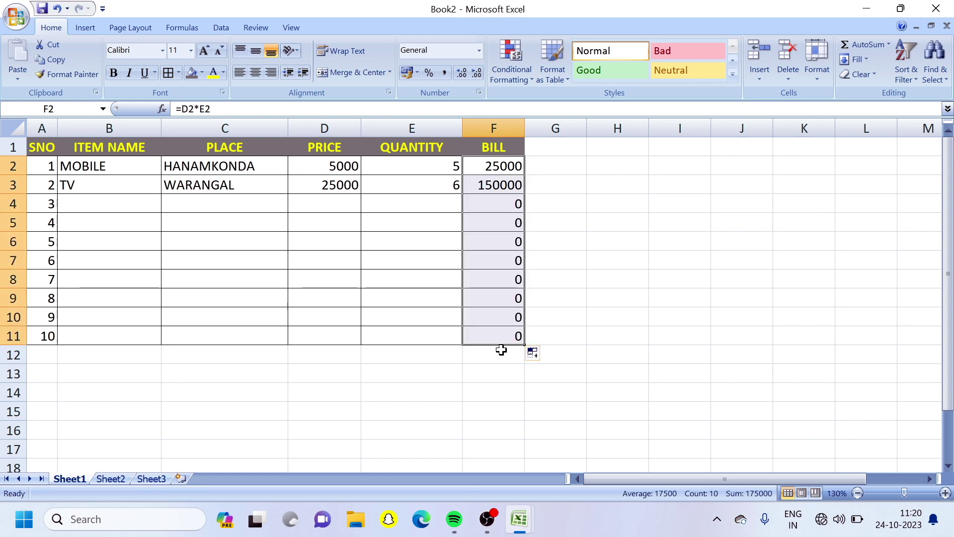
click(97, 206)
text(M)
key(Tab)
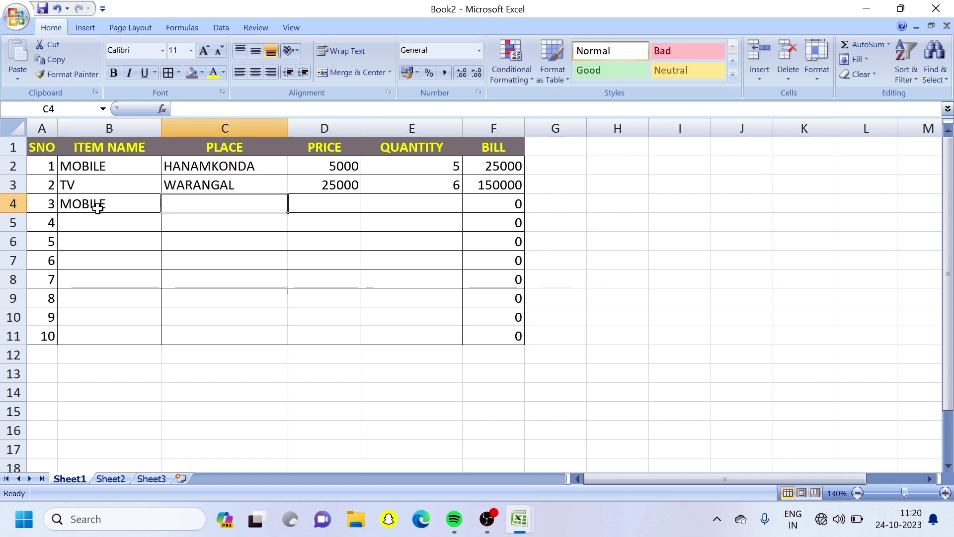
text(KAX)
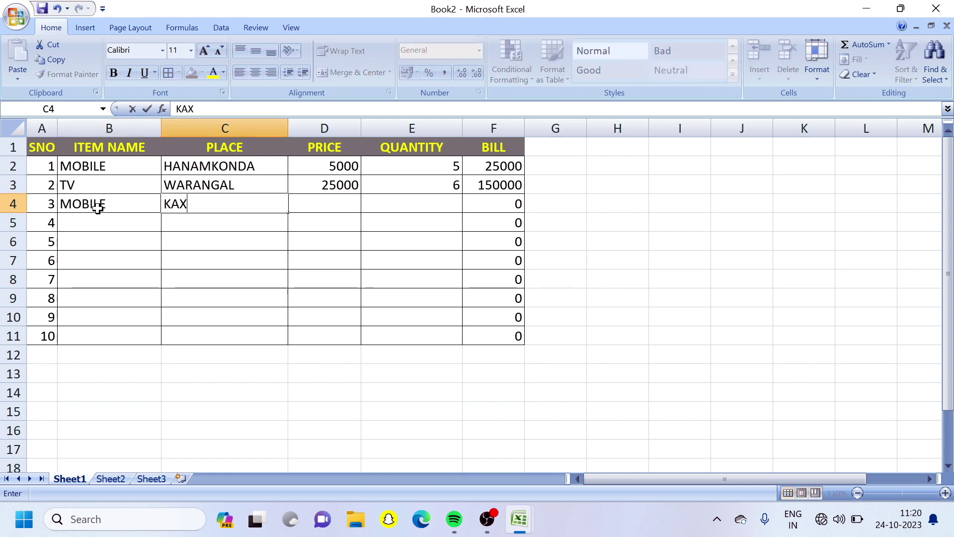
key(BackSpace)
text(ZIPET)
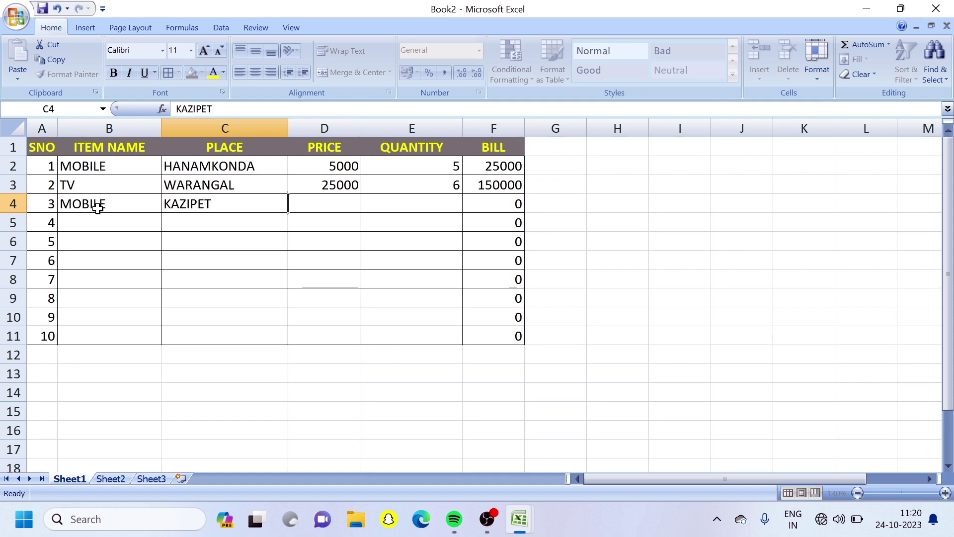
key(Tab)
text(5000)
key(Tab)
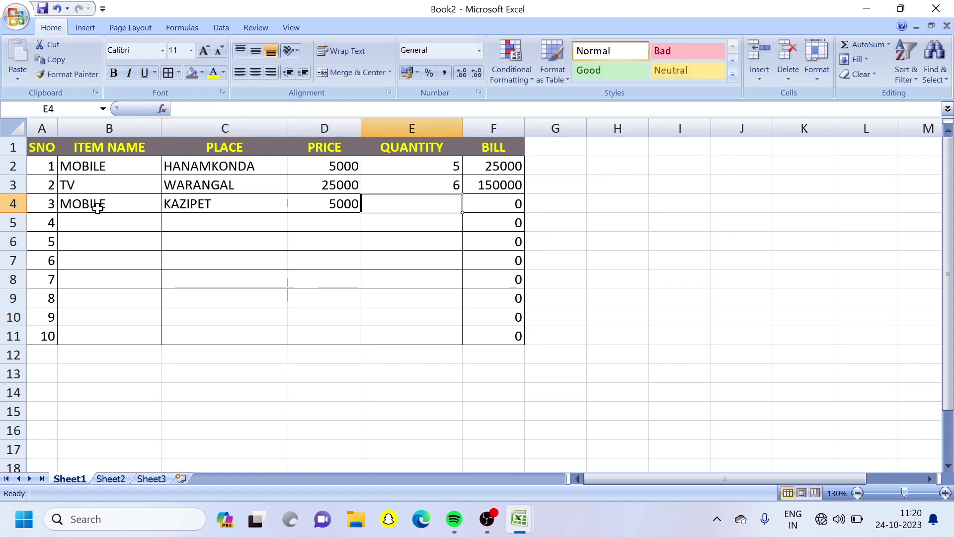
text(7)
key(Return)
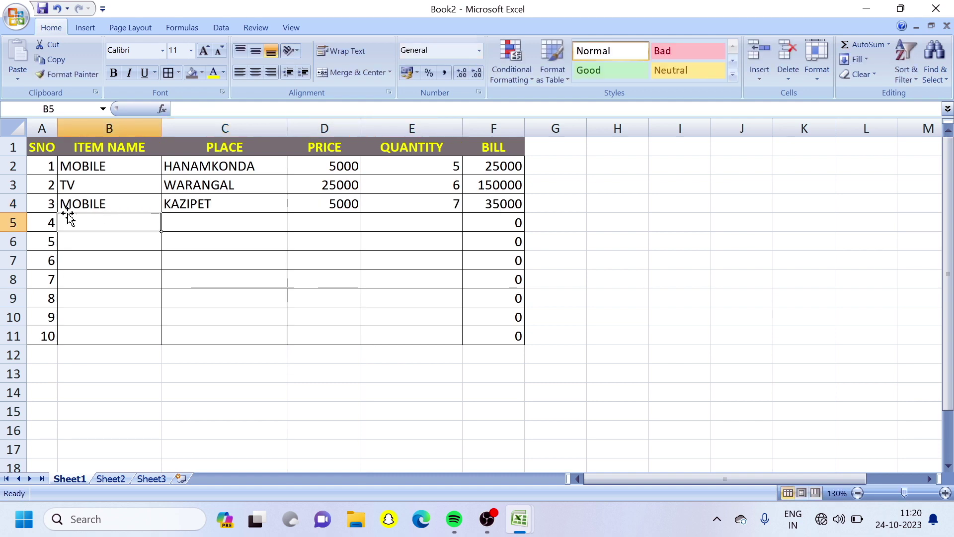
Enter AC, WARANGAL, price 40000 and quantity 2 in row 5
text(AC)
key(Tab)
text(W)
key(Tab)
text(40000)
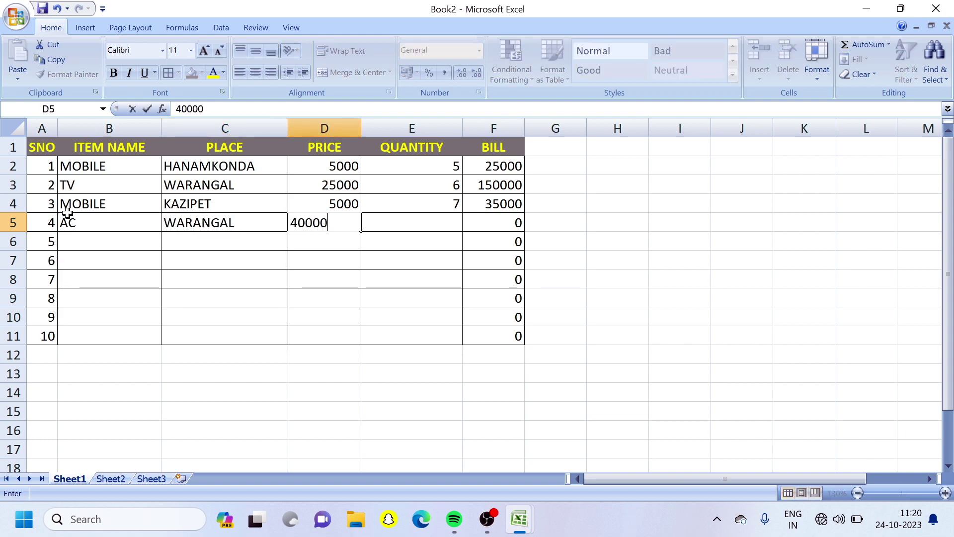
key(Tab)
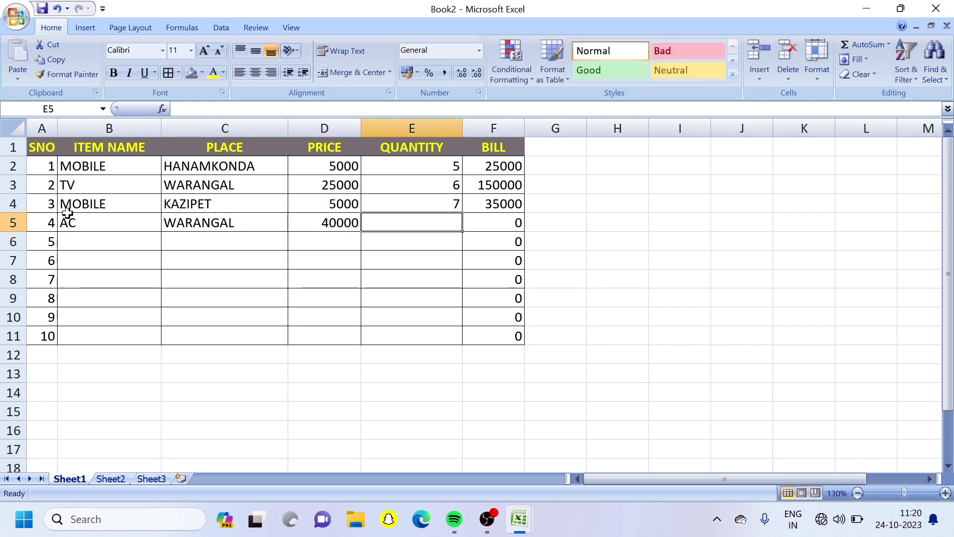
text(2)
key(Down)
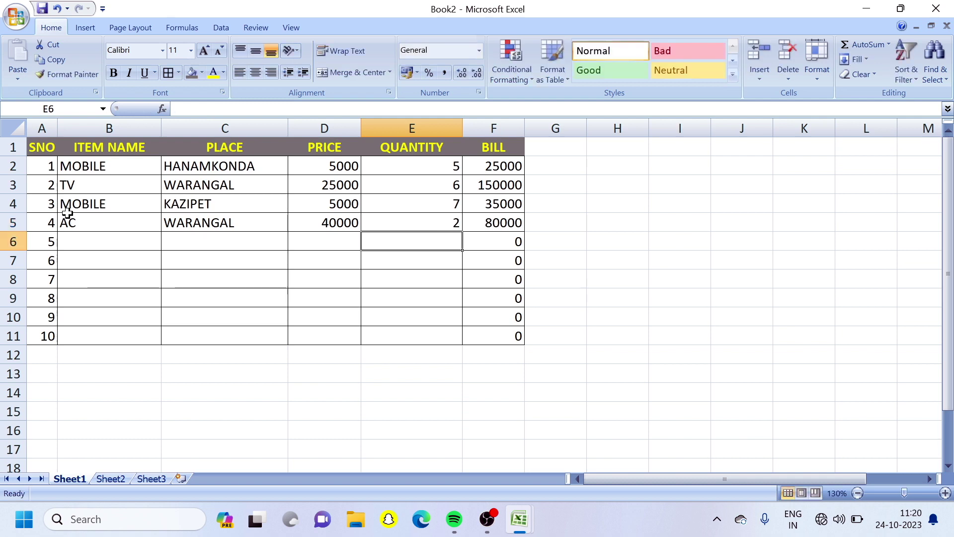
key(Left)
key(Left)
key(Left)
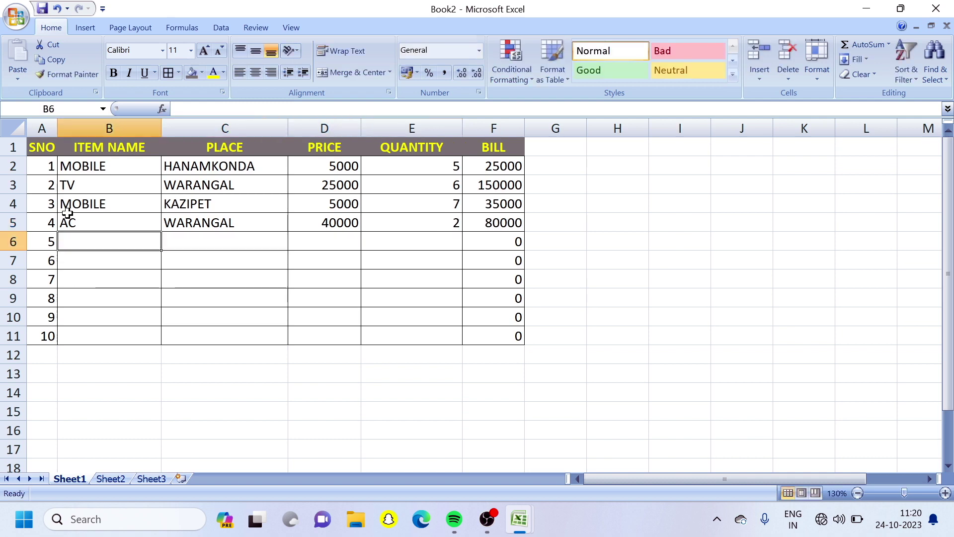
Enter FAN, HANAMKONDA, price 2500 and quantity 6 in row 6
text(FAN)
key(Tab)
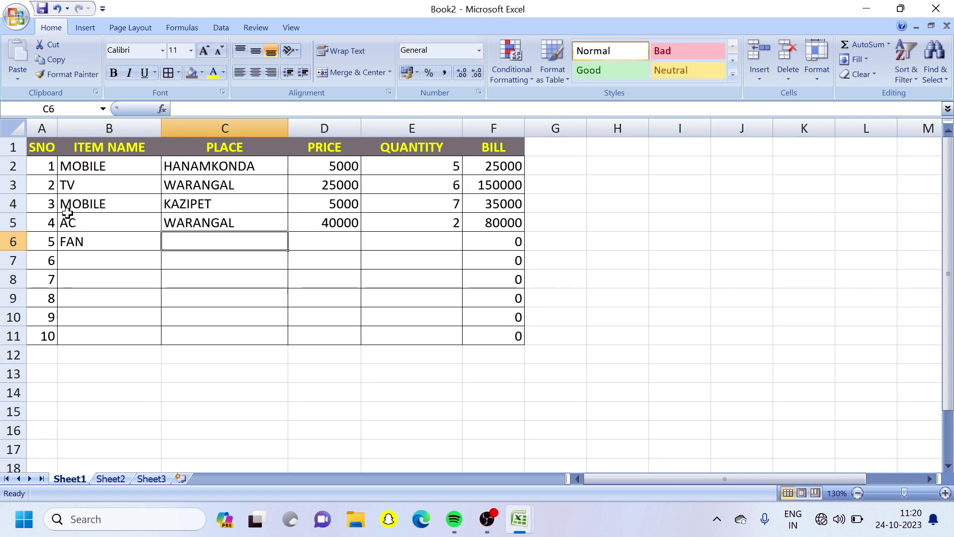
text(H)
key(Tab)
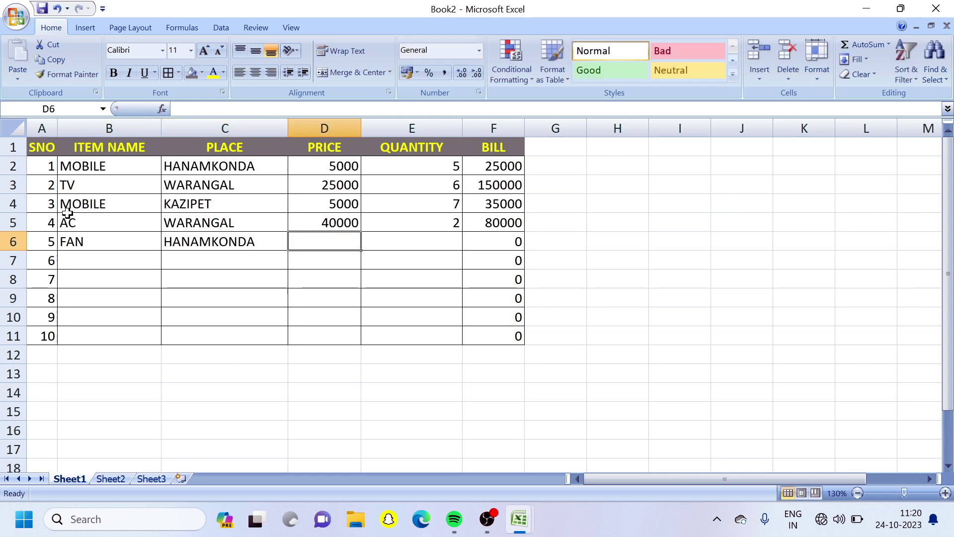
text(2500)
key(Tab)
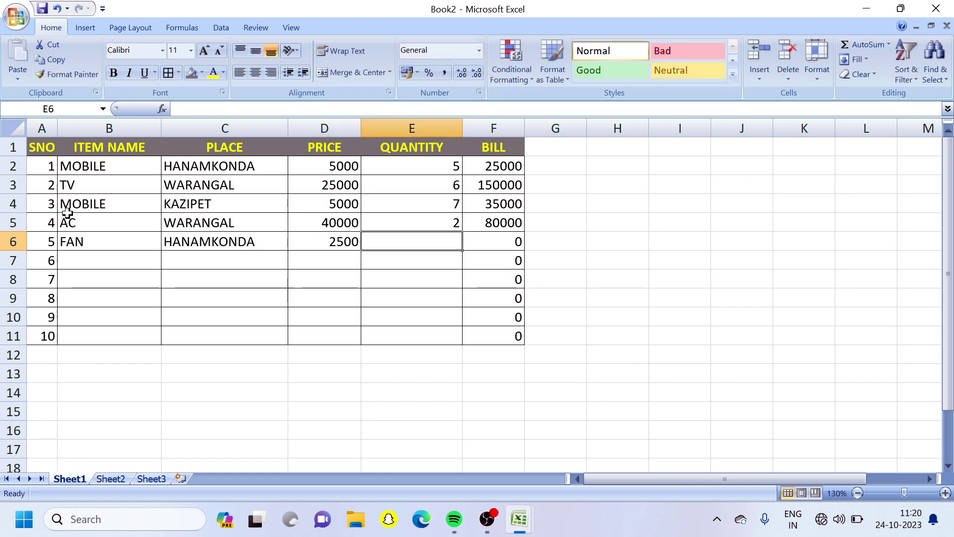
text(6)
key(Return)
Enter row 7: MOBILE, VIJAYAWADA, price 5000, quantity 7
text(M)
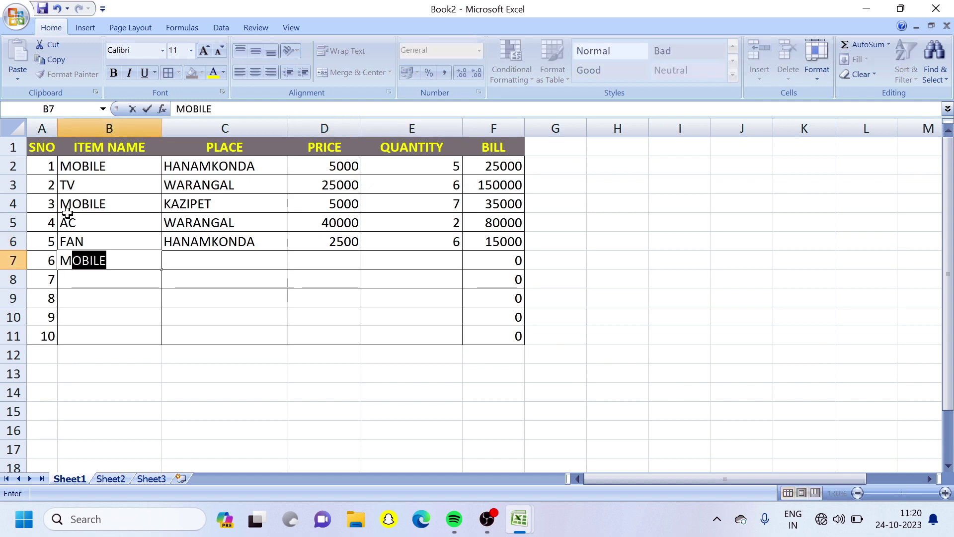
key(Tab)
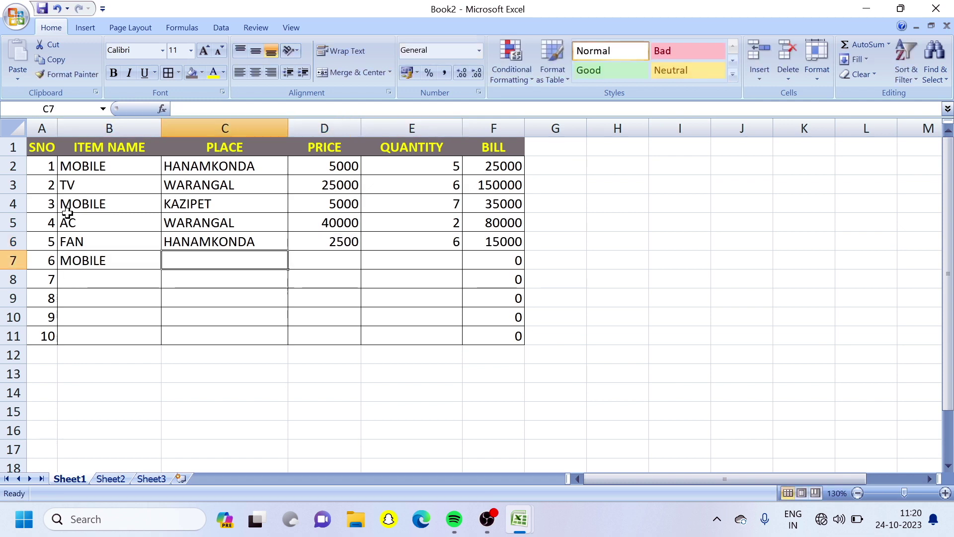
text(VIJAYAWADA)
key(Tab)
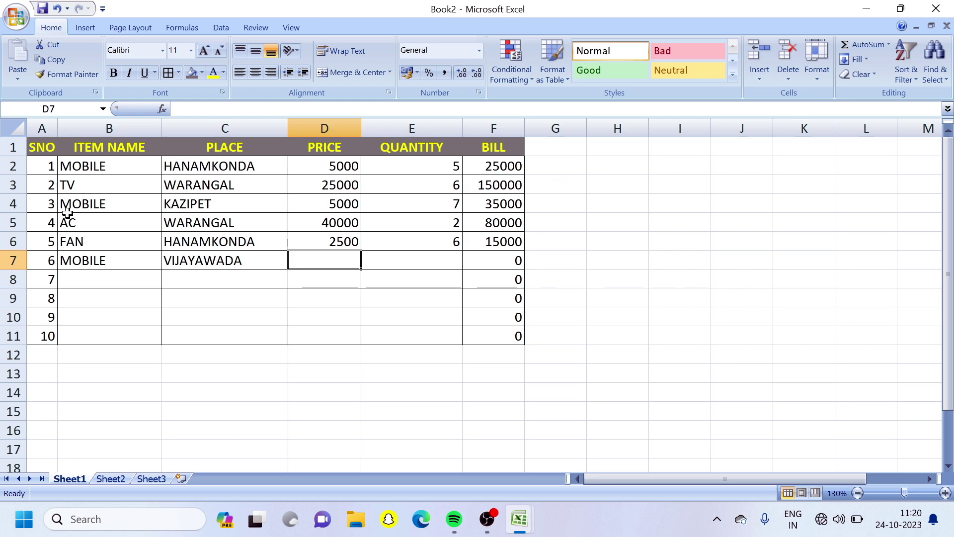
text(5000)
key(Tab)
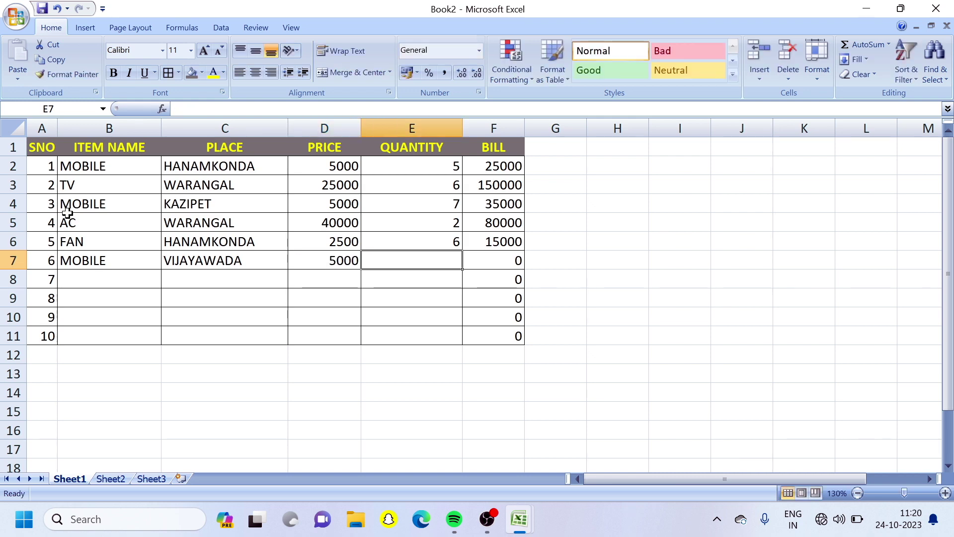
text(7)
key(Return)
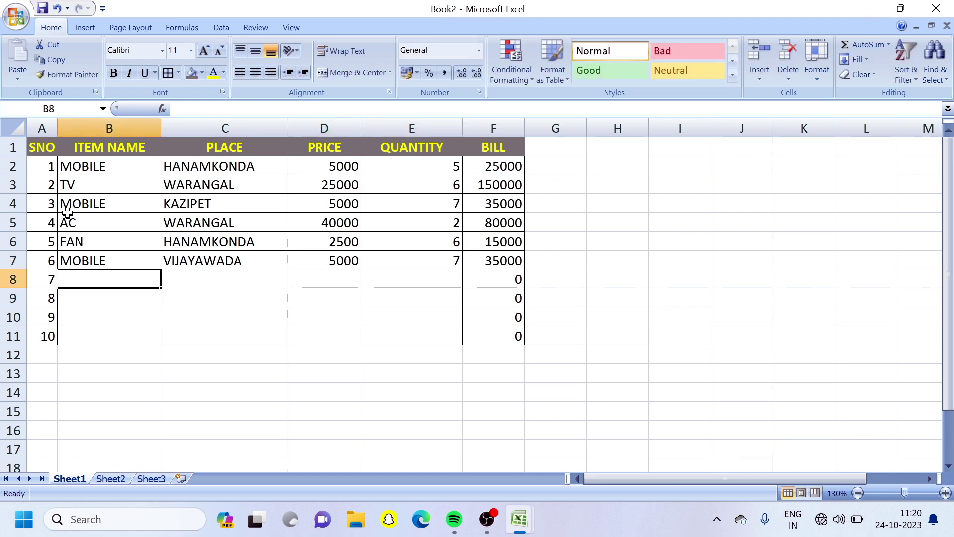
Enter row 8: TV, KAZIPET, price 25000, quantity 7
text(TV)
key(Tab)
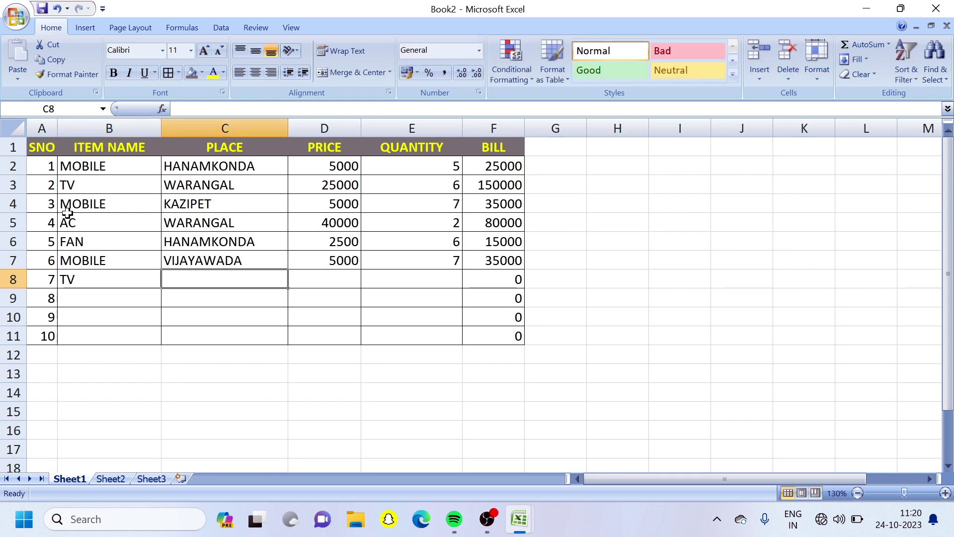
text(KAZIPET)
key(Tab)
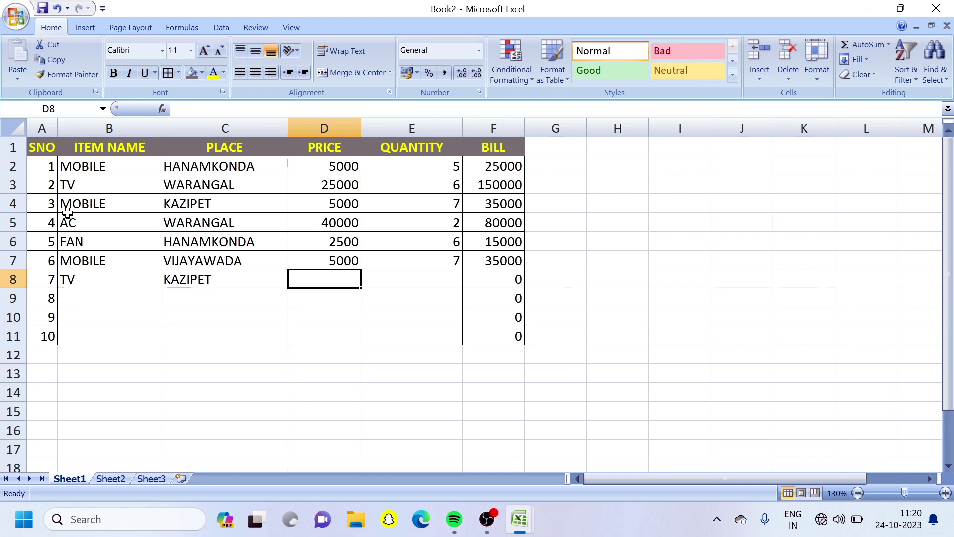
text(25000)
key(Tab)
text(7)
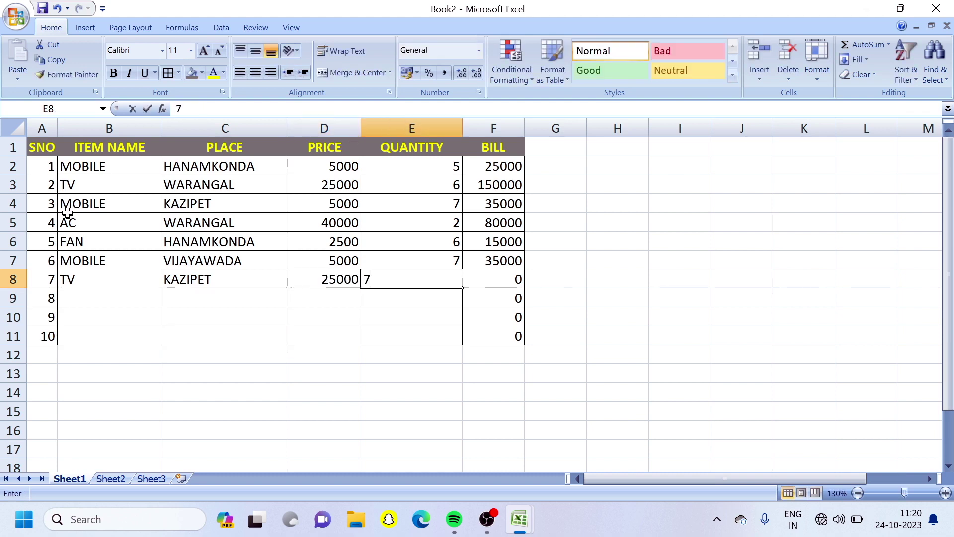
key(Tab)
key(Return)
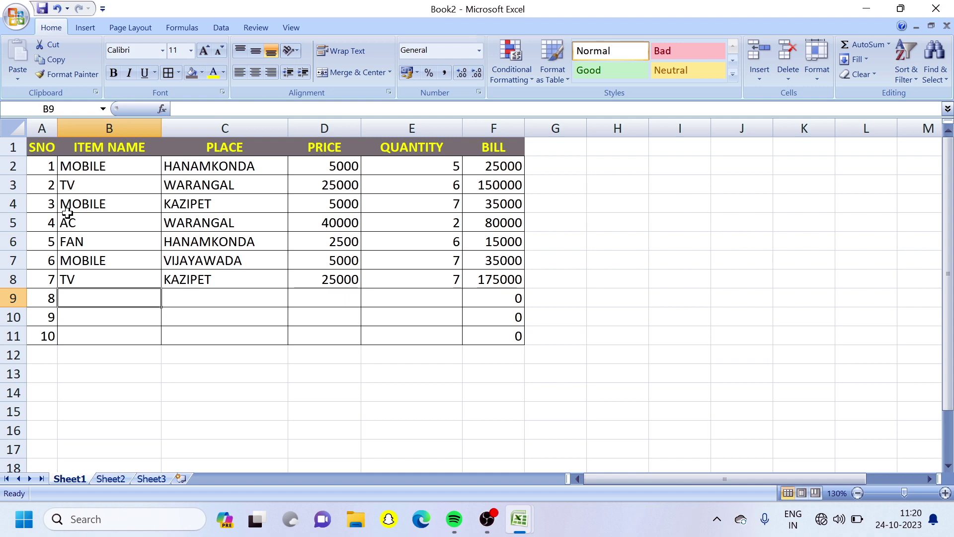
Enter row 9: AC, VIJAYAWADA, price 40000, quantity 4
text(AC)
key(Tab)
text(BI)
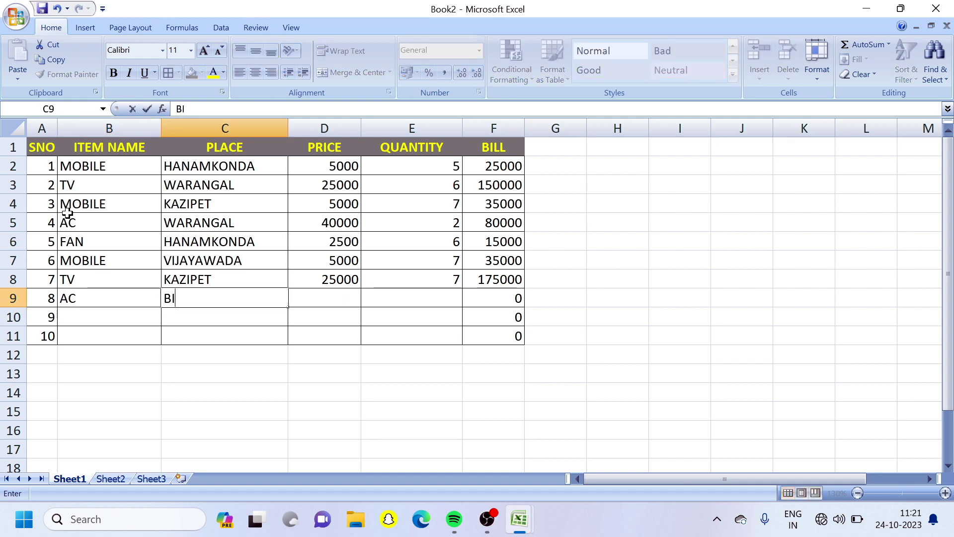
key(BackSpace)
key(BackSpace)
text(VIJAYAWADA)
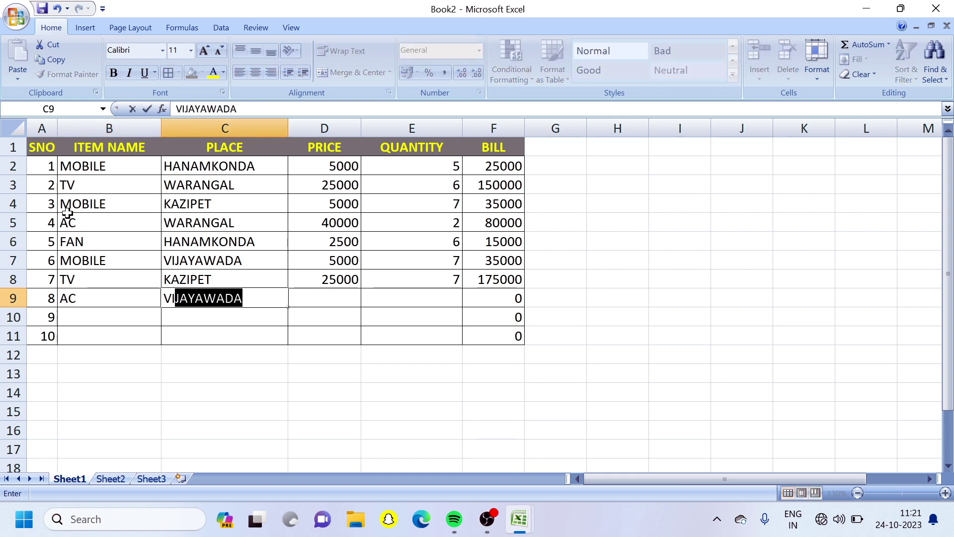
key(Tab)
text(40000)
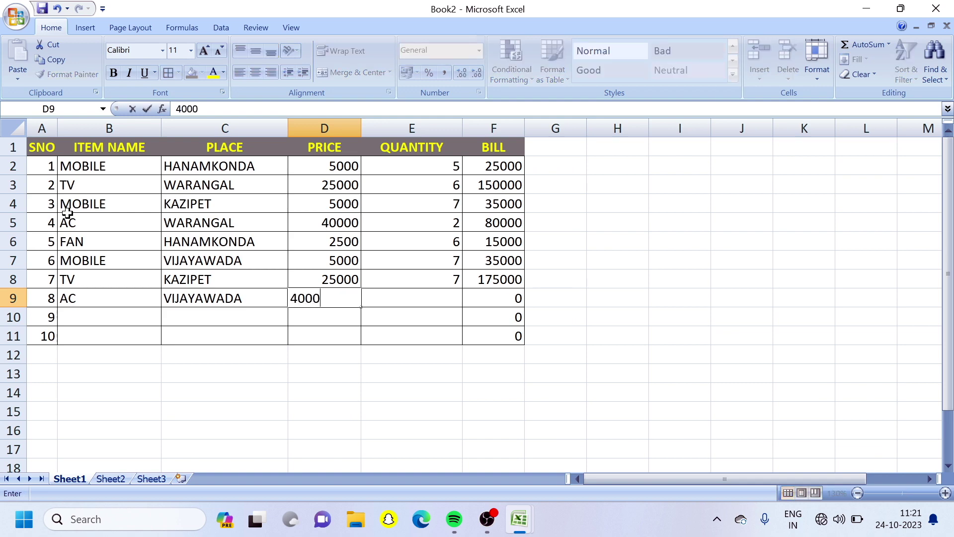
key(Tab)
text(4)
key(Return)
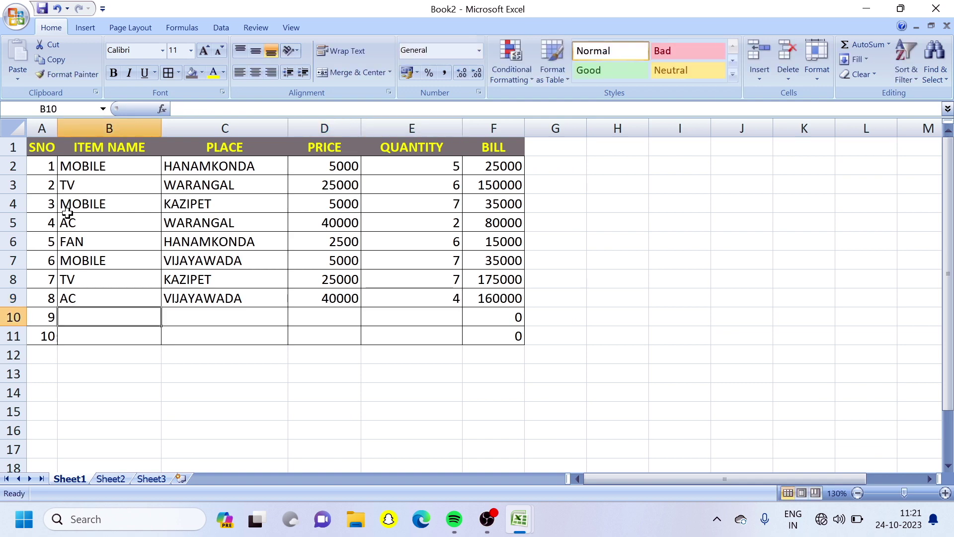
Enter row 10: MOBILE, HANAMKONDA, price 5000, quantity 3
text(M)
key(Tab)
text(H)
key(Tab)
text(5000)
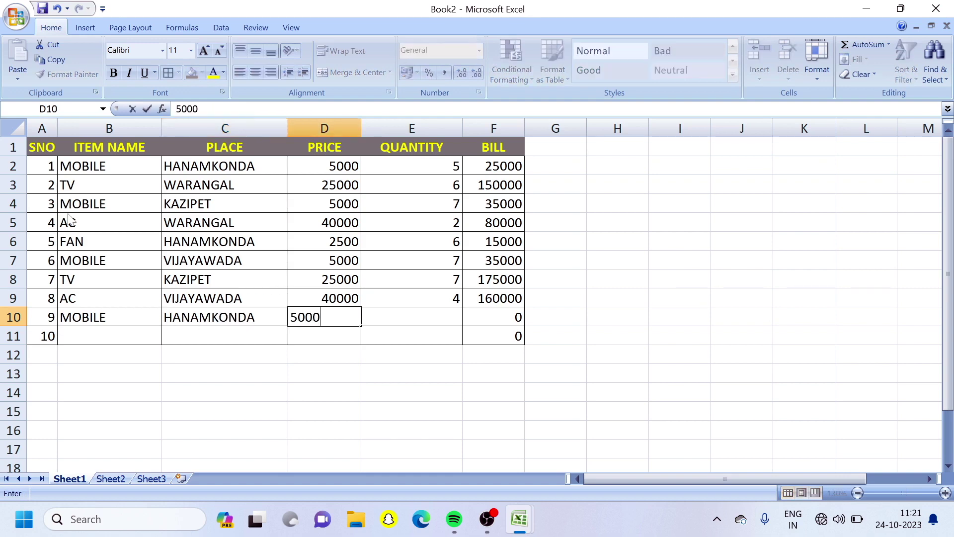
key(Tab)
text(3)
key(Return)
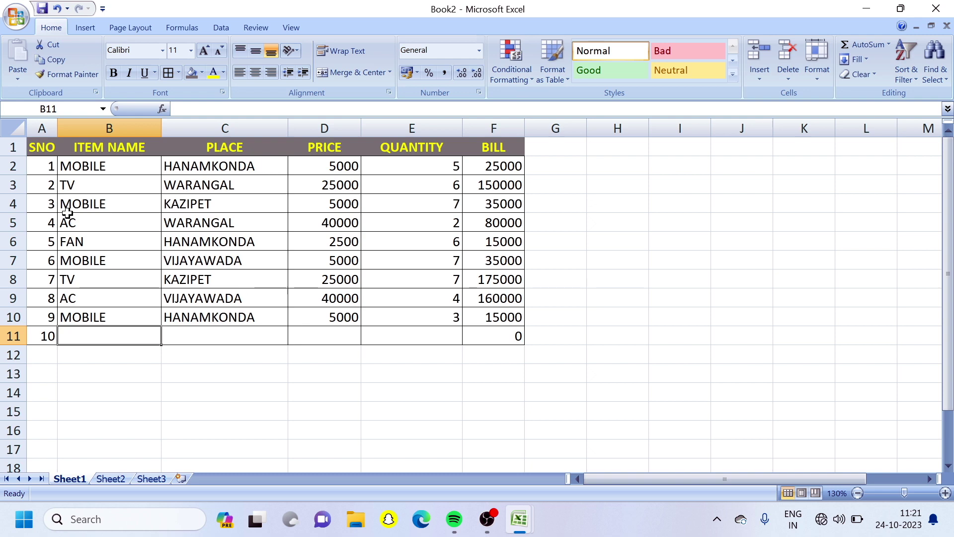
Enter row 11: FAN, WARANGAL, price 2500, quantity 5
text(FAN)
key(Tab)
text(WARANGAL)
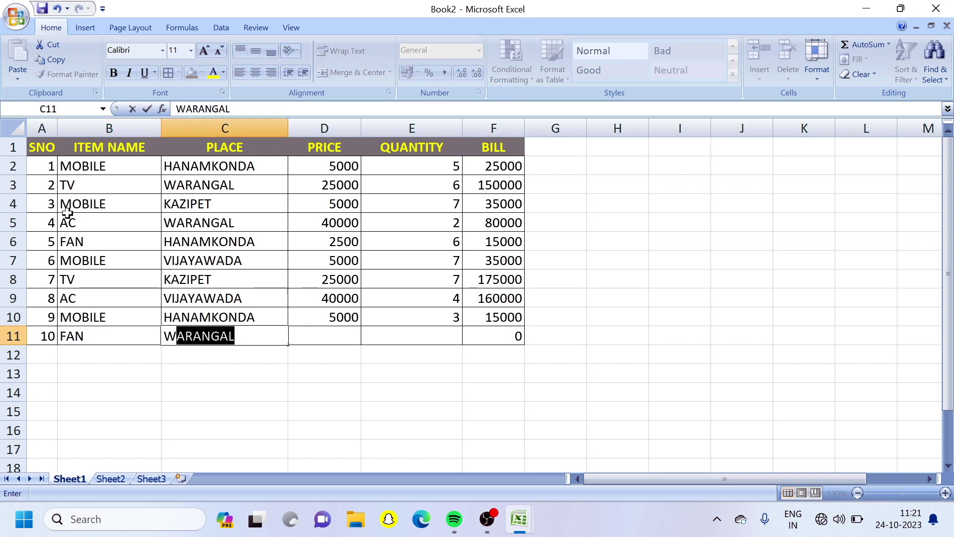
key(Tab)
text(2500)
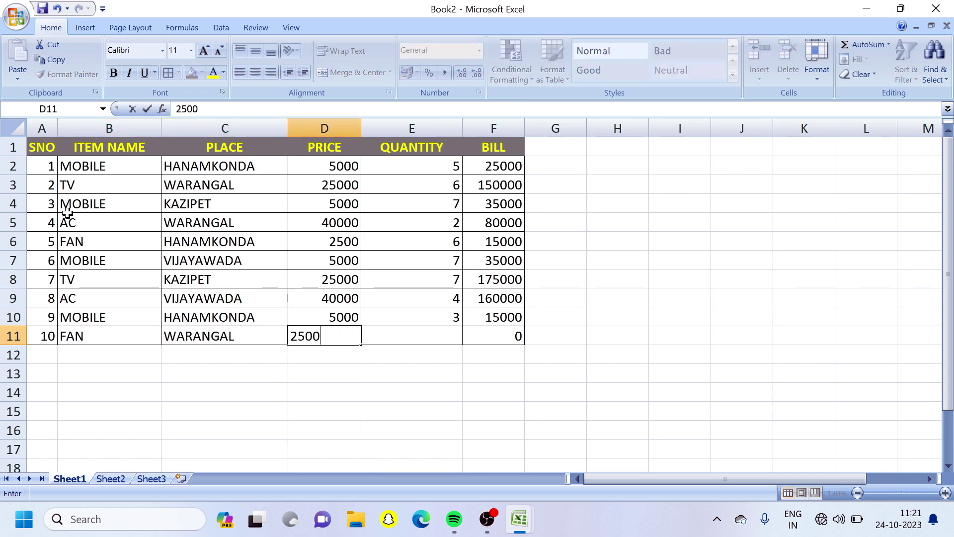
key(Tab)
text(5)
key(Return)
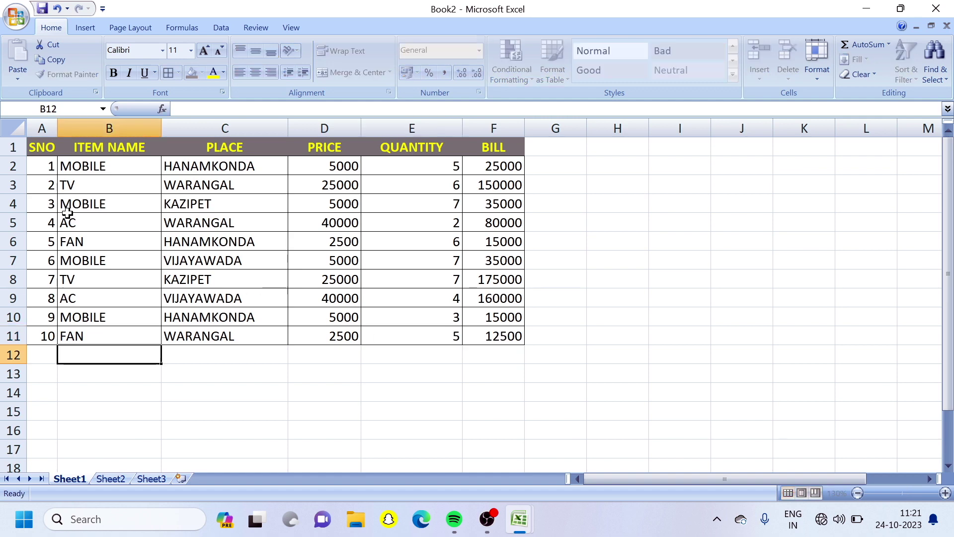
AutoSum E12:F12 to total QUANTITY at 52 and BILL at 702500
drag(420, 354, 501, 354)
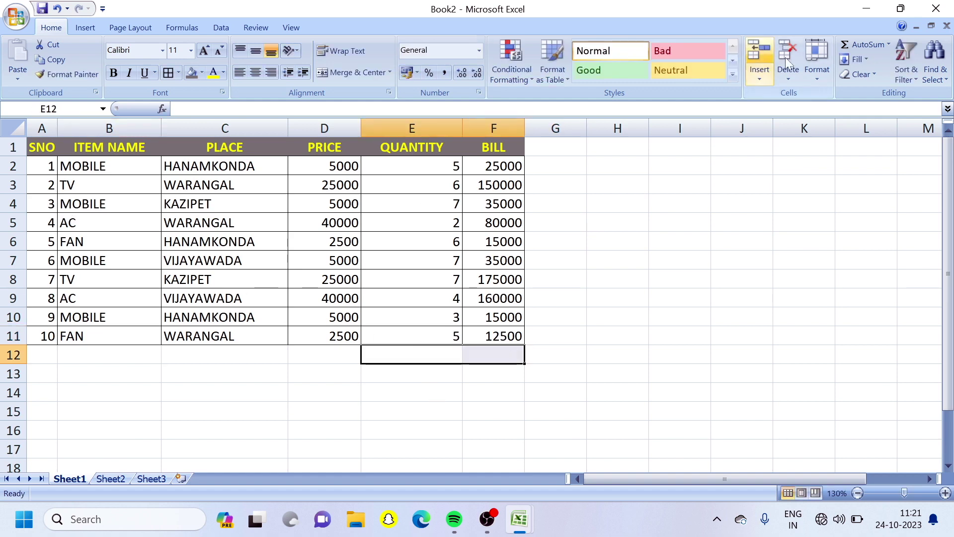
click(860, 44)
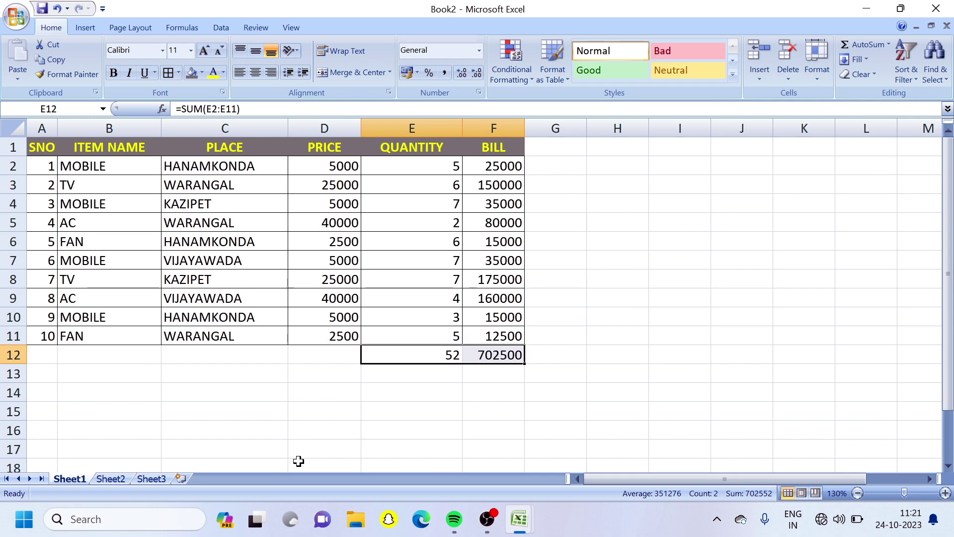
drag(299, 461, 309, 454)
click(355, 373)
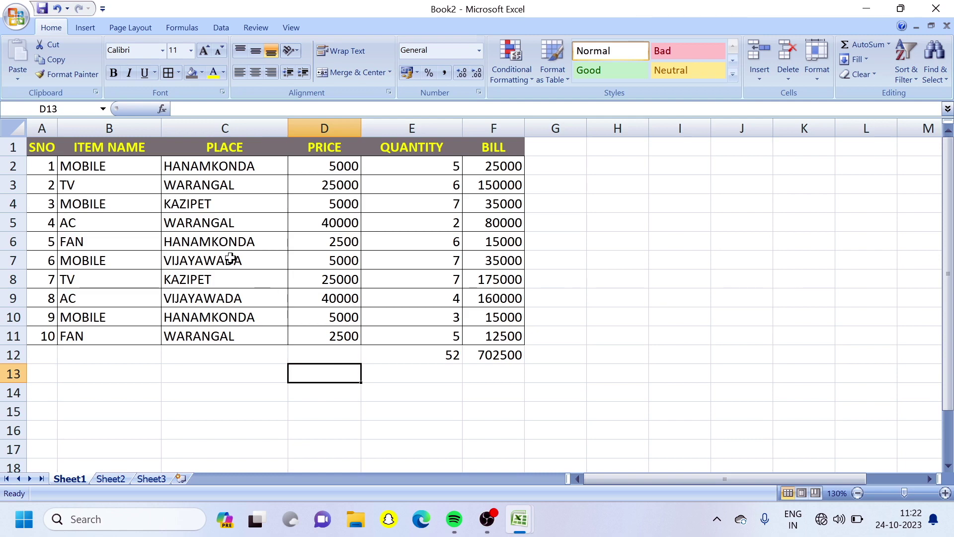
Insert a PivotTable on a new worksheet using source range B1:F11
click(82, 29)
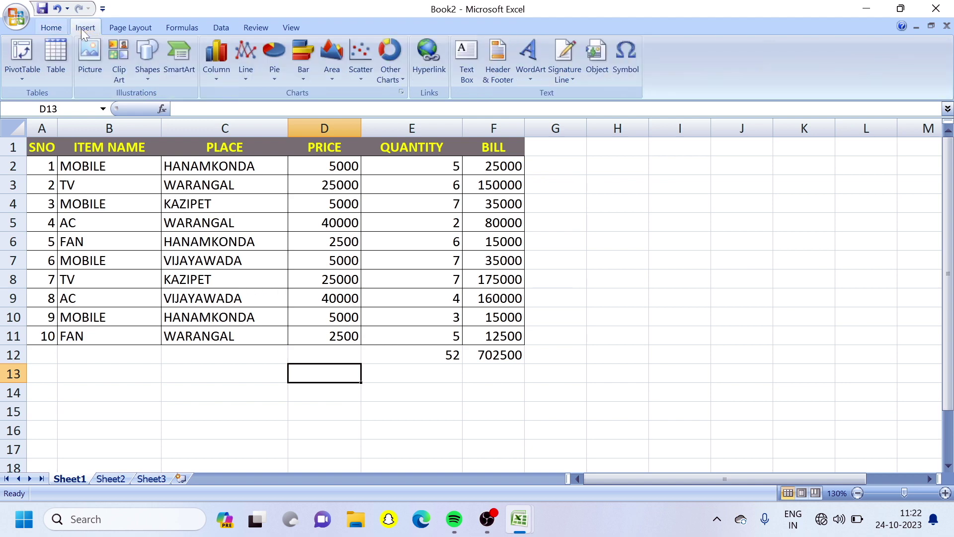
click(28, 43)
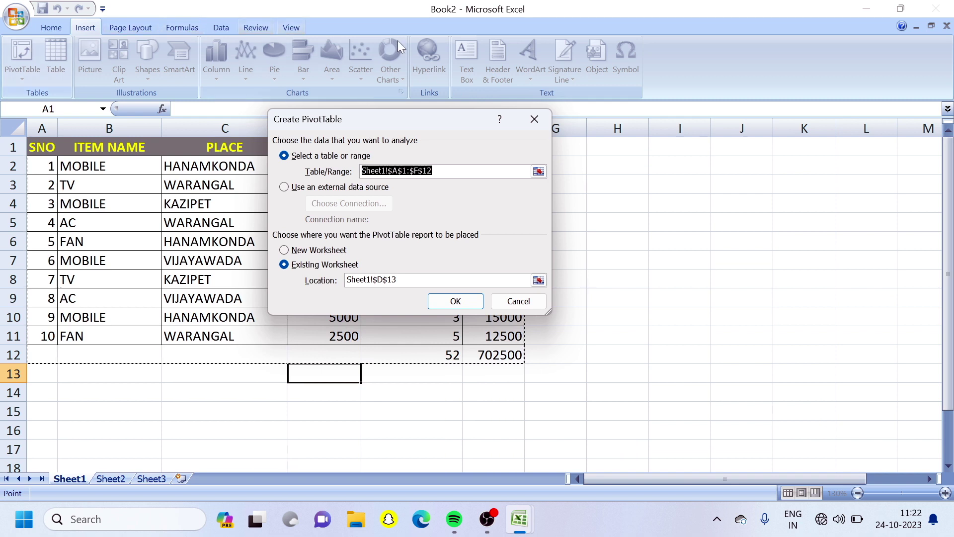
drag(389, 120, 515, 86)
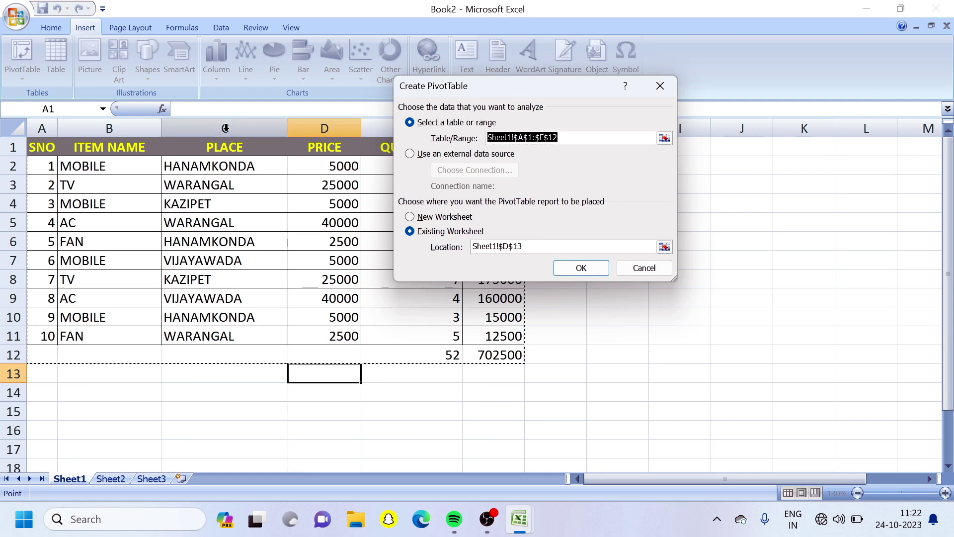
click(102, 148)
drag(102, 148, 483, 337)
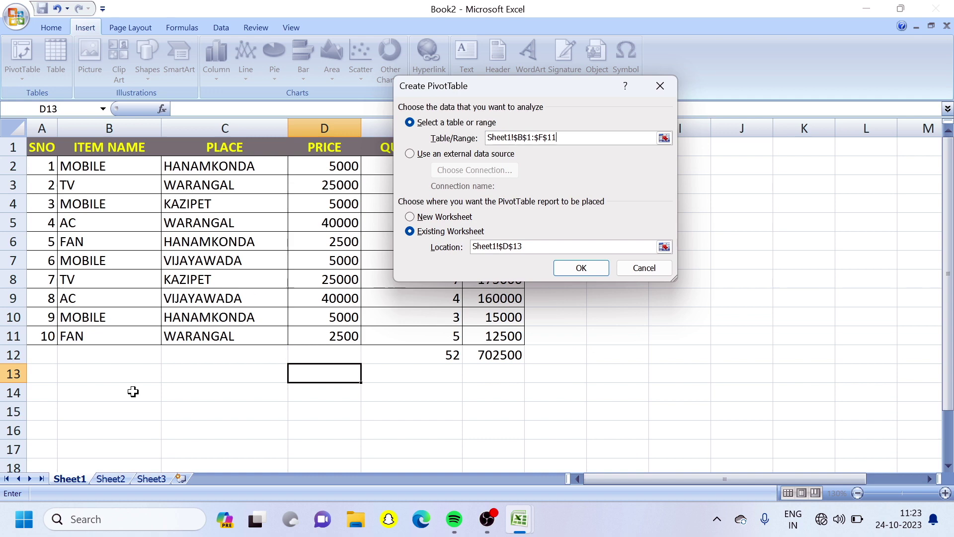
click(445, 218)
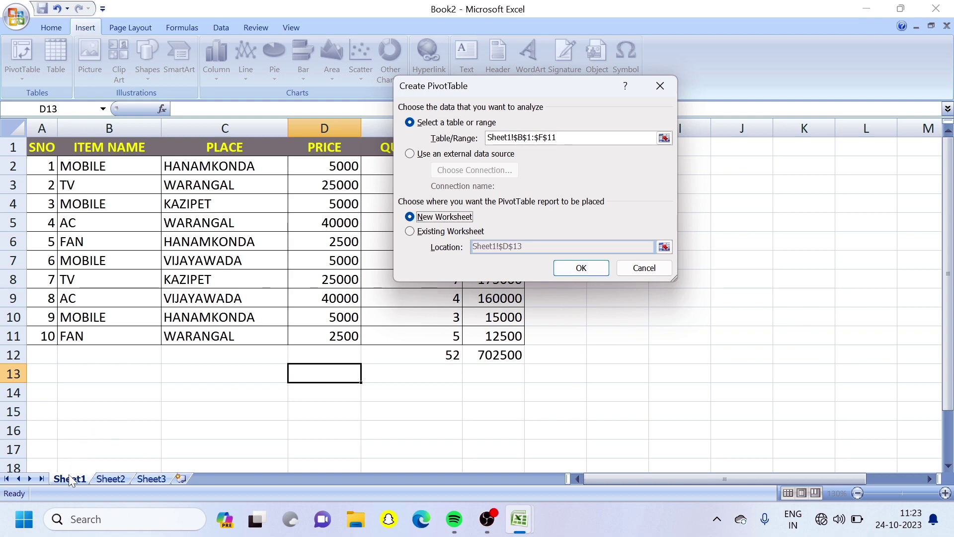
click(586, 274)
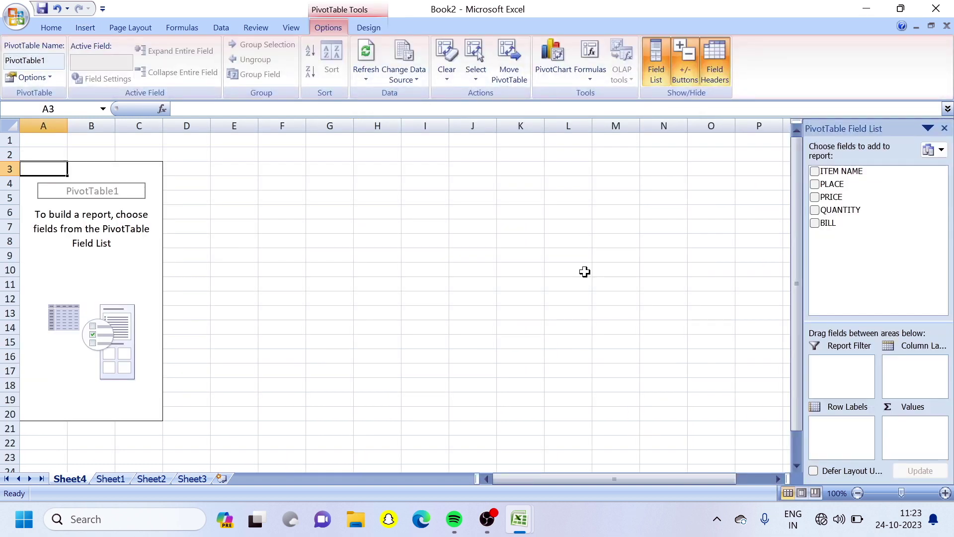
Add ITEM NAME and PLACE as rows and PRICE, QUANTITY, BILL as sums, then view Sheet1
click(114, 478)
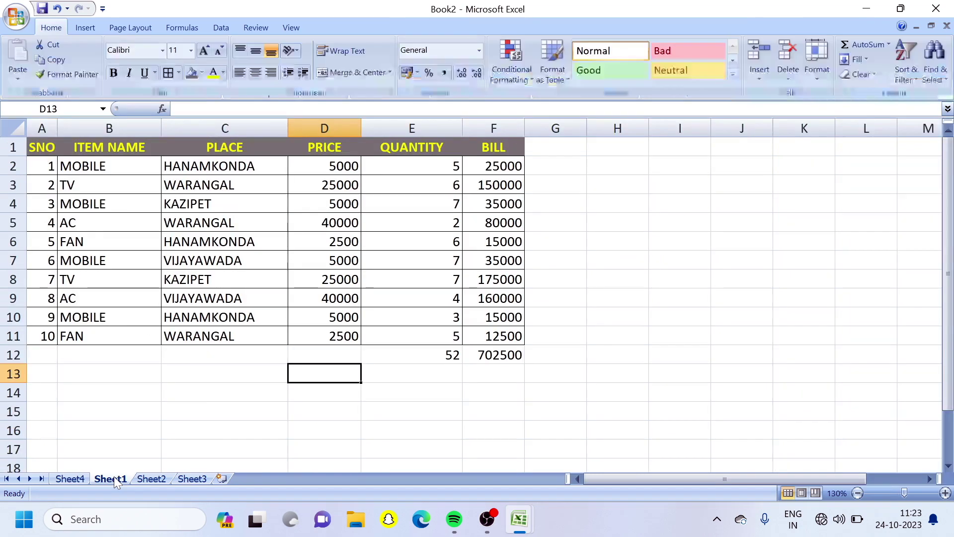
click(70, 478)
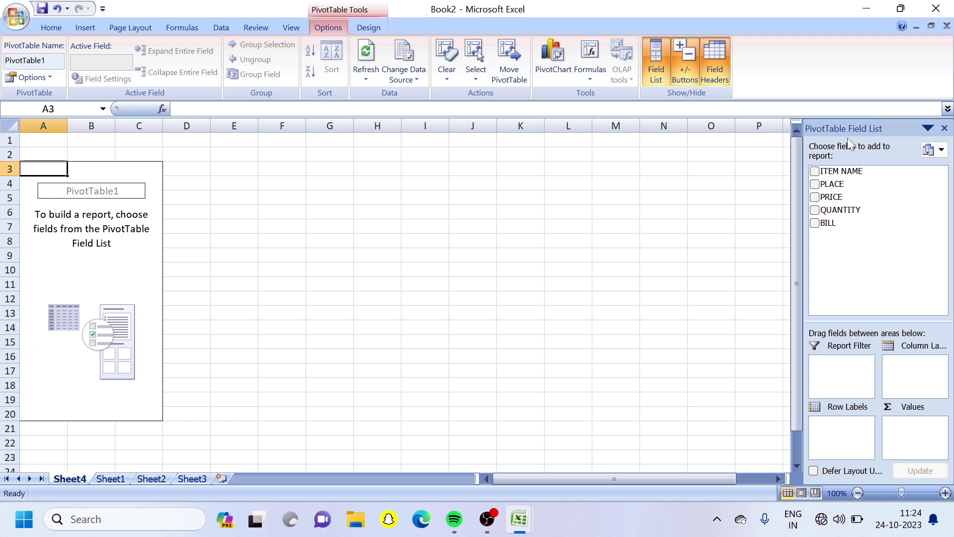
click(815, 172)
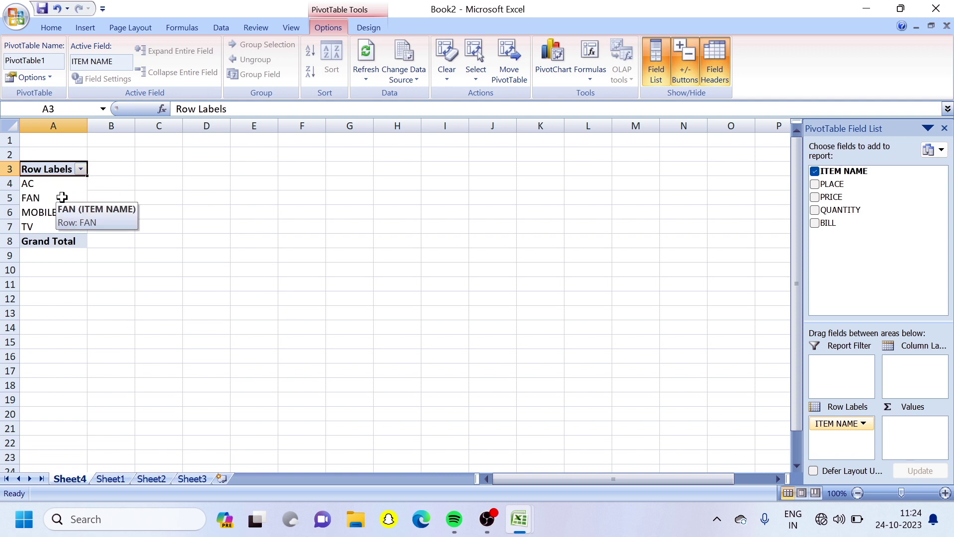
click(815, 184)
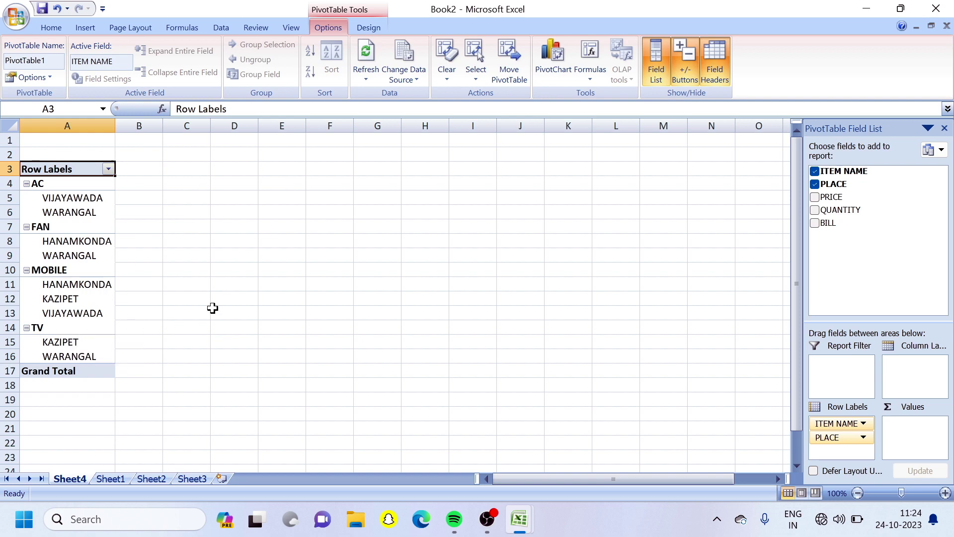
click(814, 198)
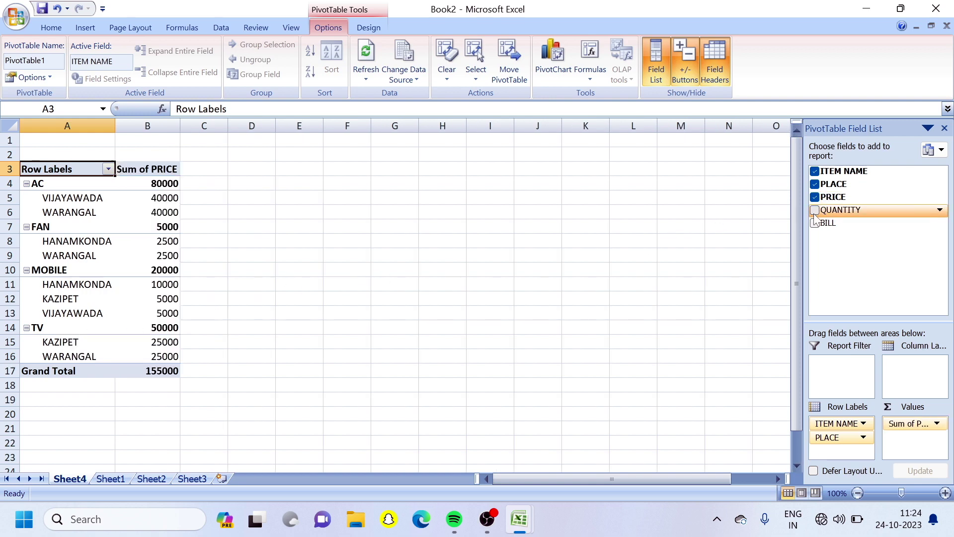
click(815, 211)
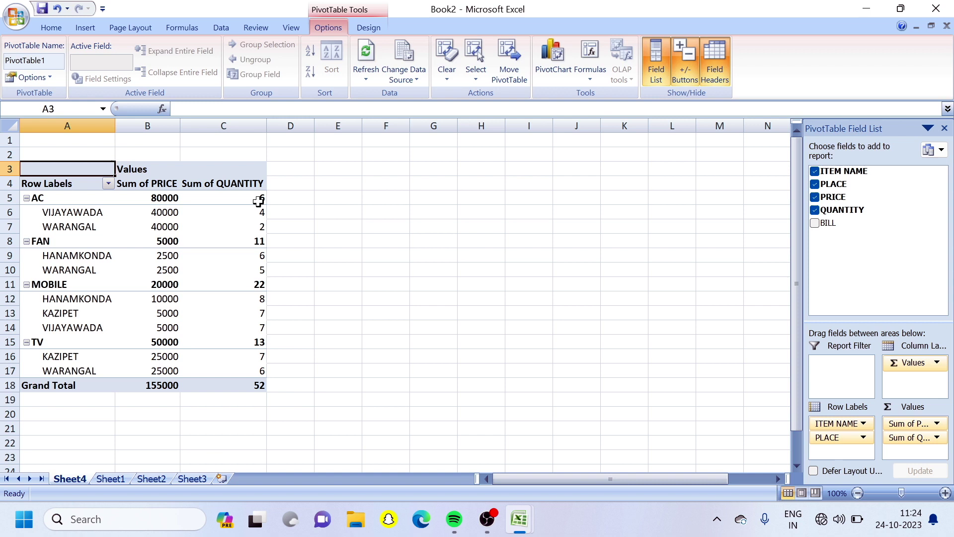
mouse_move(261, 243)
click(817, 230)
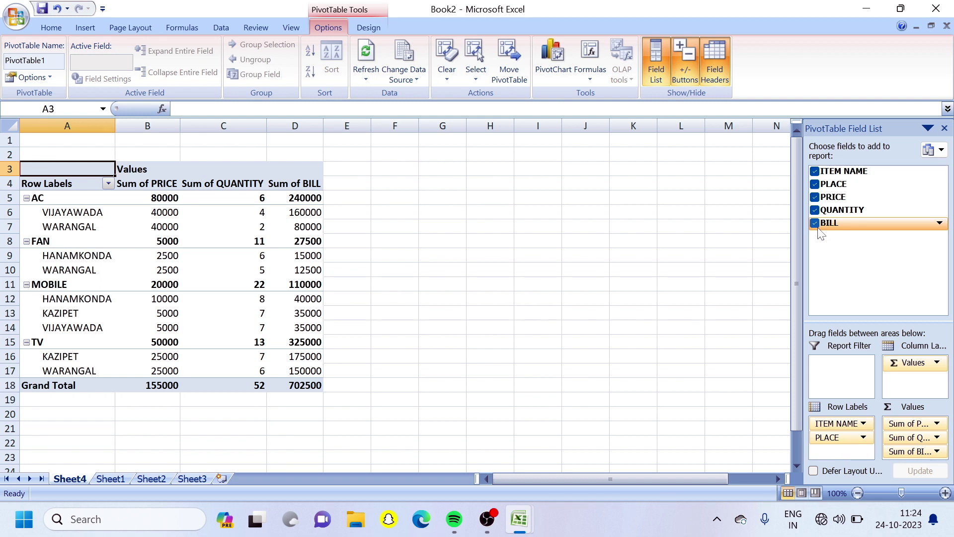
click(110, 481)
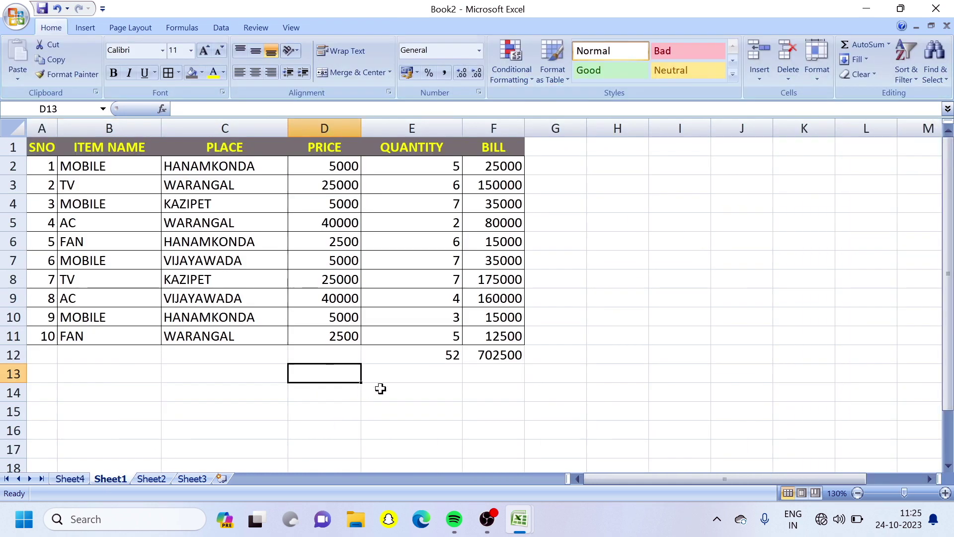
Switch to the Sheet4 tab showing PivotTable1
click(70, 478)
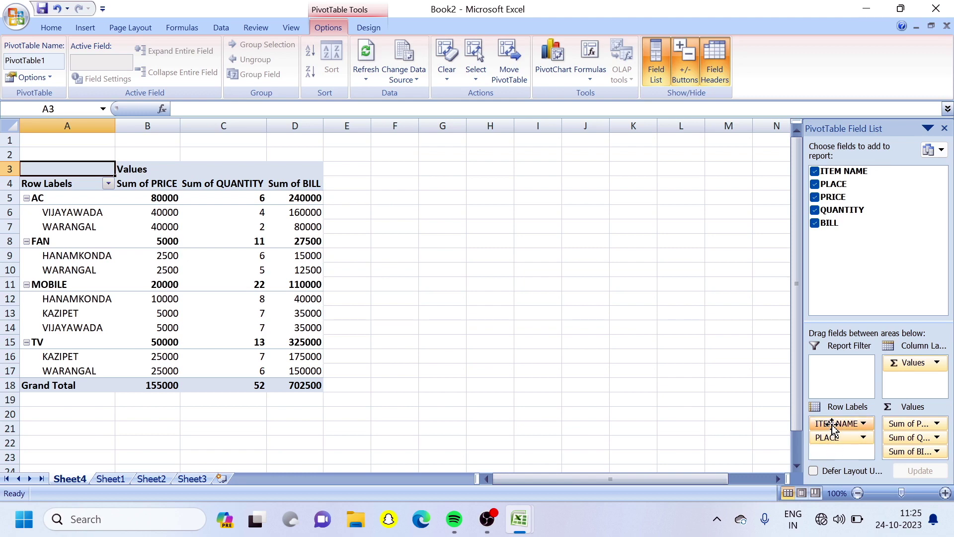
Move ITEM NAME below PLACE in Row Labels, then switch to Sheet1
drag(833, 428, 839, 455)
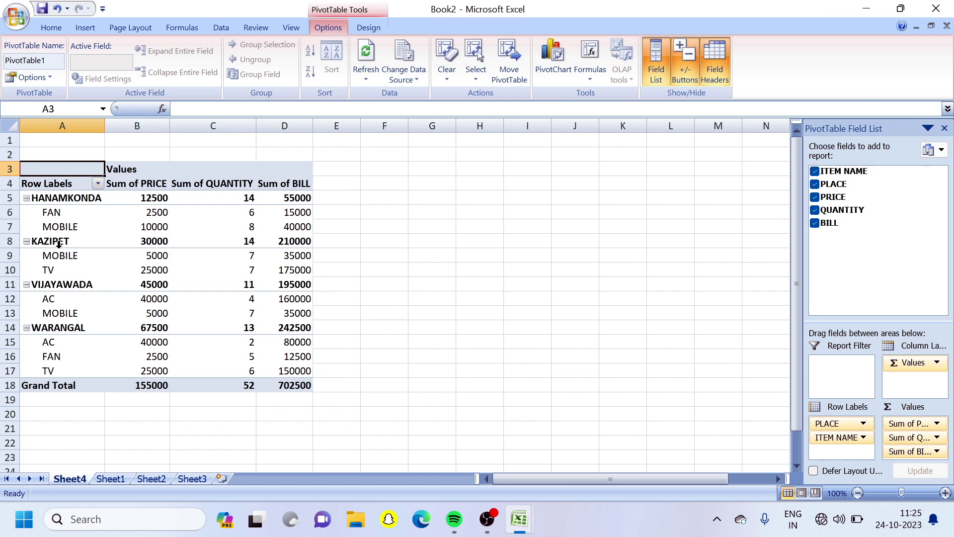
click(110, 479)
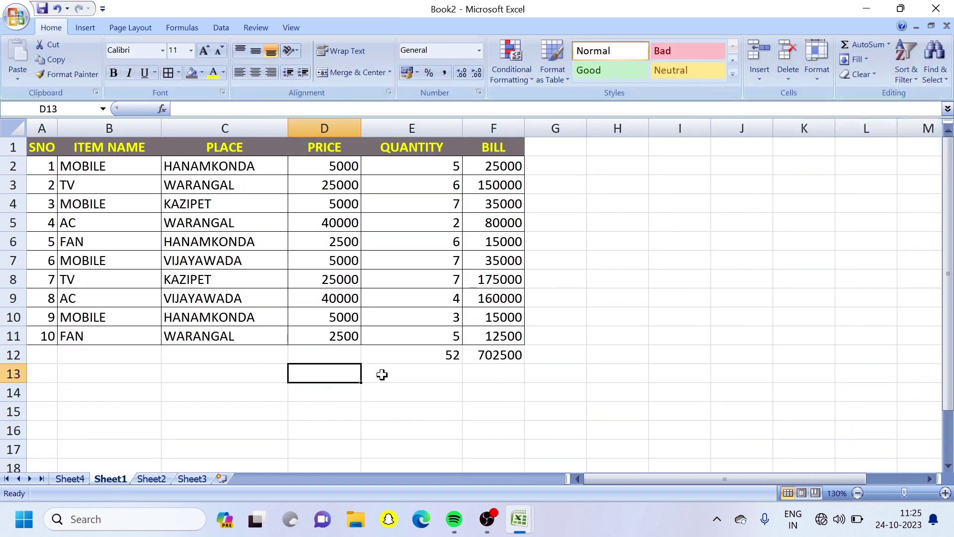
Clear the old totals, copy records from rows 5–9 to B12, and number them 11–15
drag(449, 359, 506, 357)
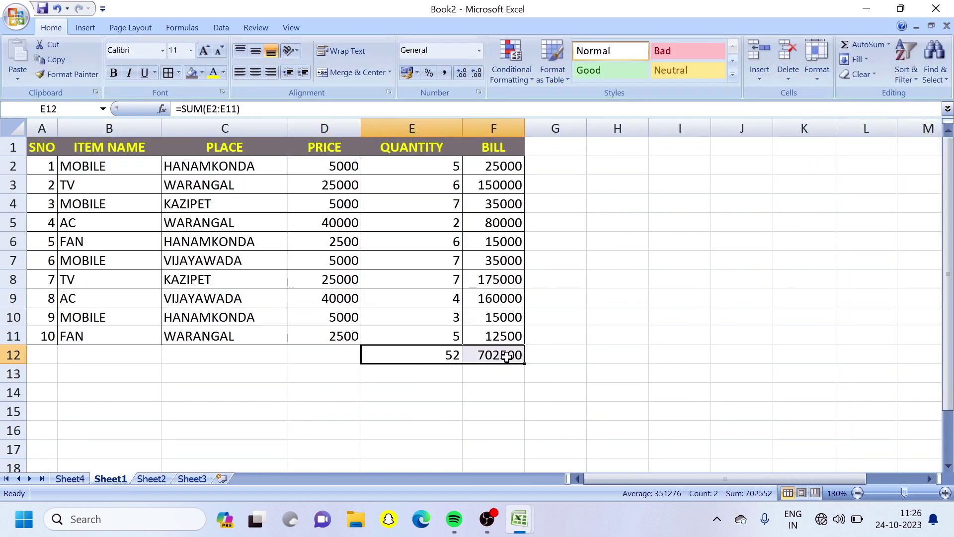
key(Delete)
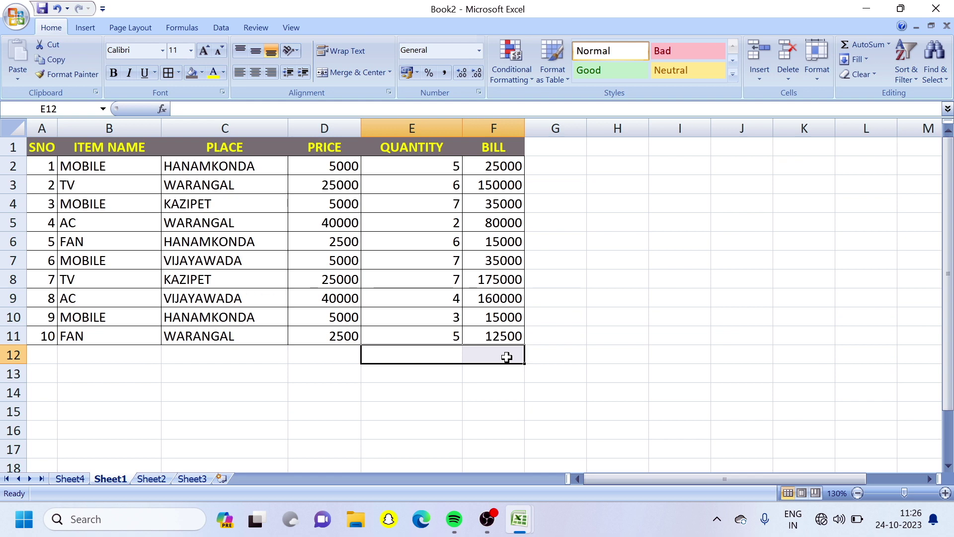
drag(82, 226, 494, 300)
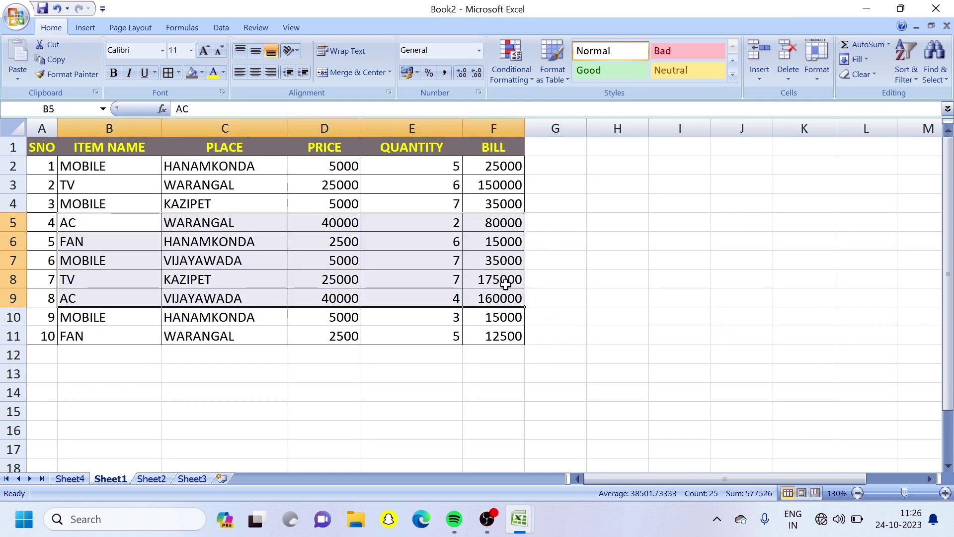
key(ctrl+c)
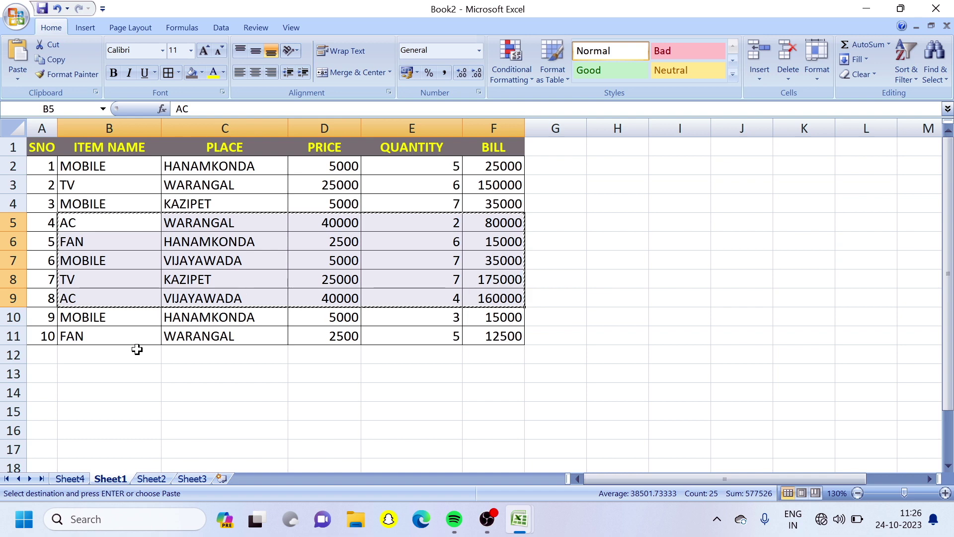
click(112, 363)
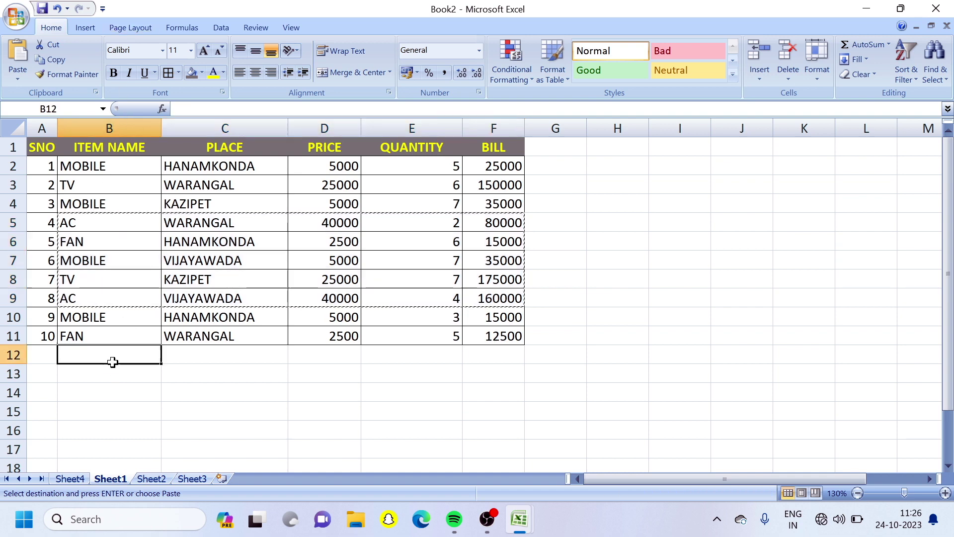
key(ctrl+v)
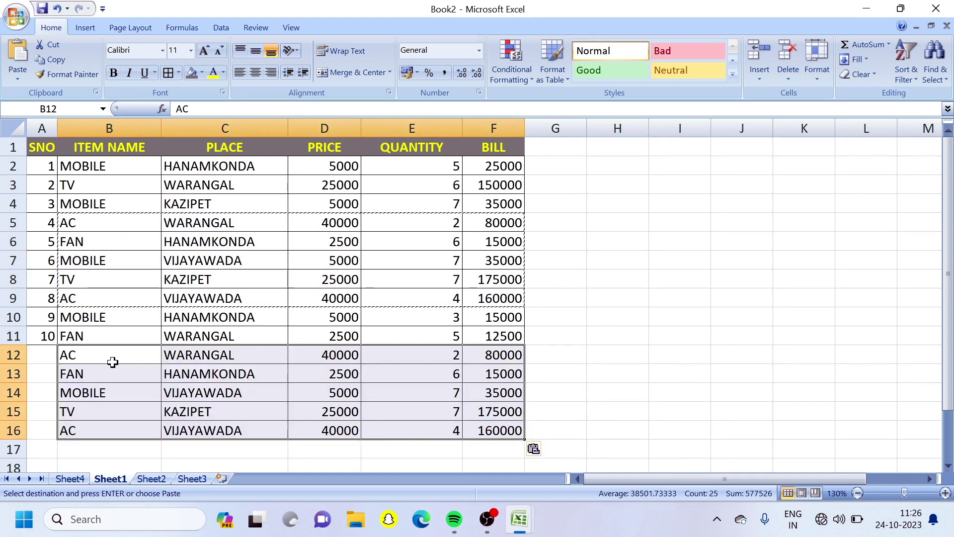
click(37, 335)
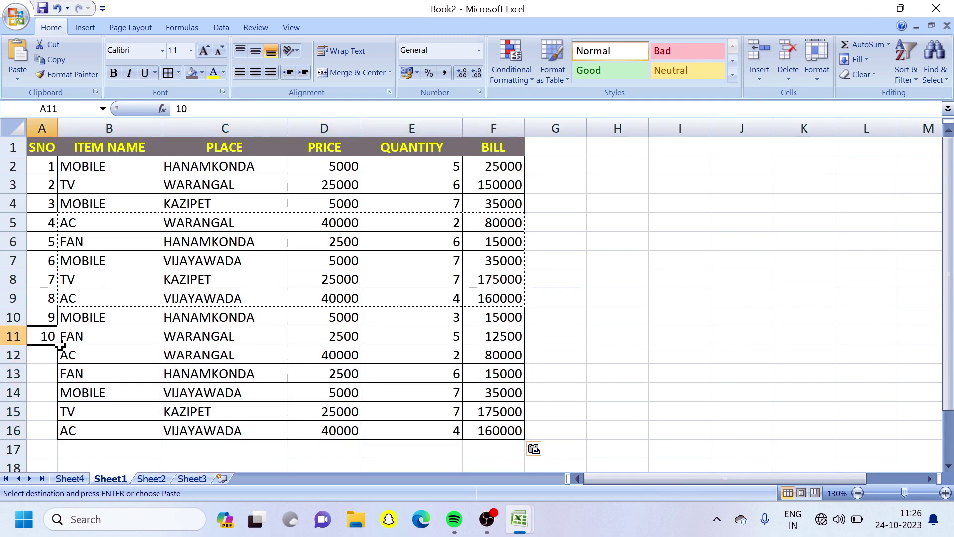
drag(60, 344, 47, 430)
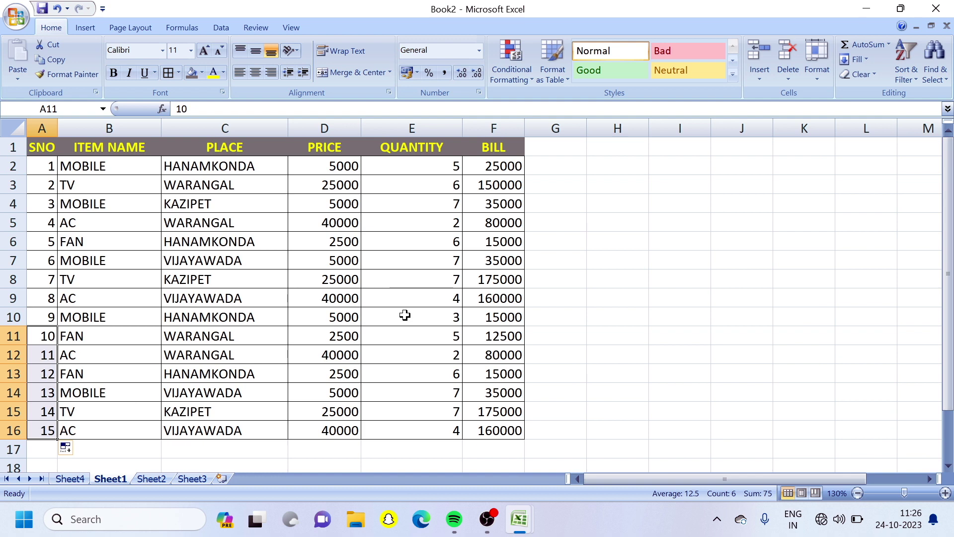
Change the new rows' quantities to 6, 3, 8 and 2
click(409, 332)
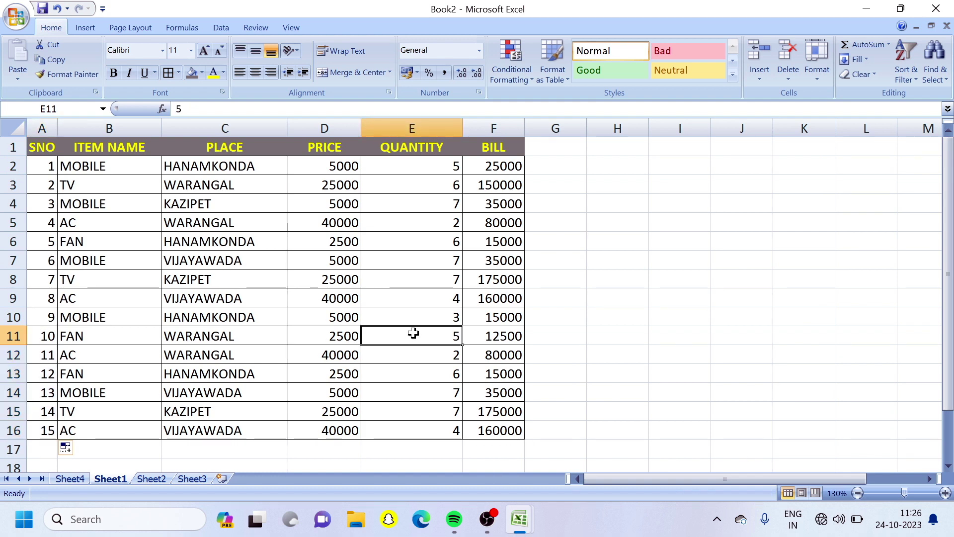
key(Return)
text(6)
key(Return)
text(3)
key(Return)
text(8)
key(Return)
text(5 2)
key(Return)
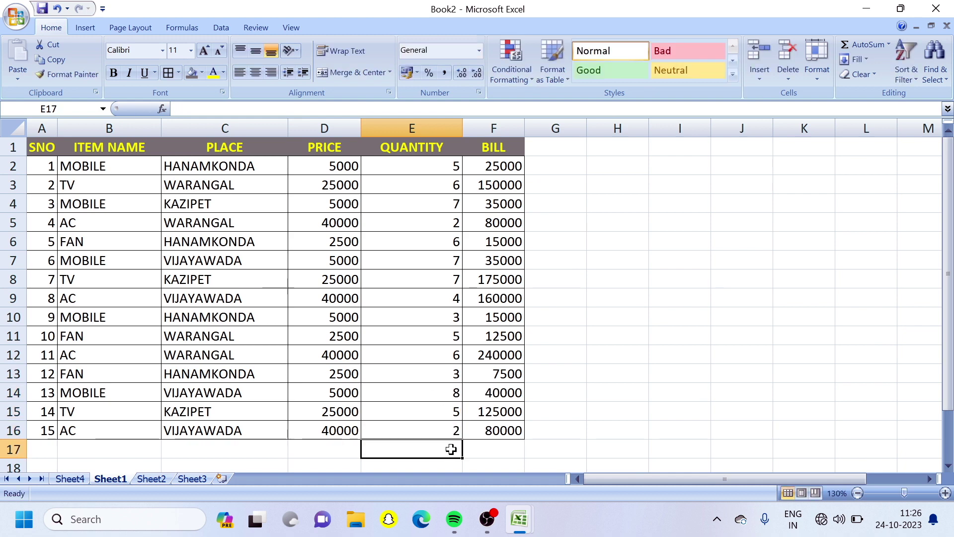
AutoSum E17:F17 for totals 76 and 1195000, then go to Sheet4
drag(451, 449, 488, 448)
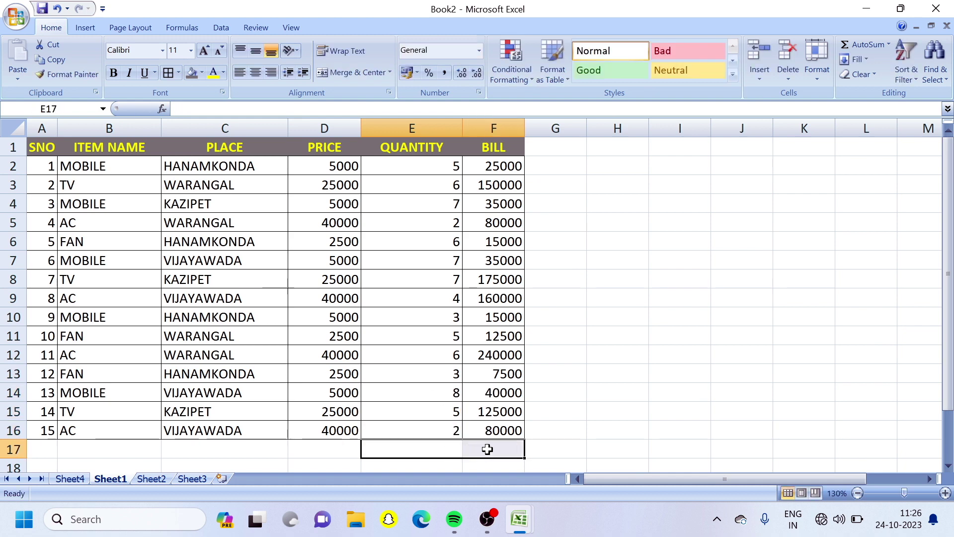
click(862, 49)
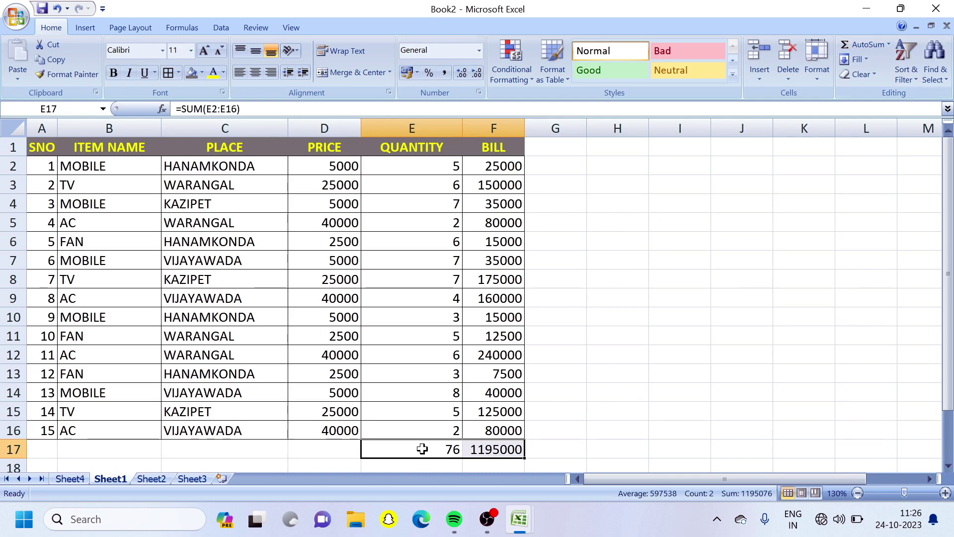
click(73, 479)
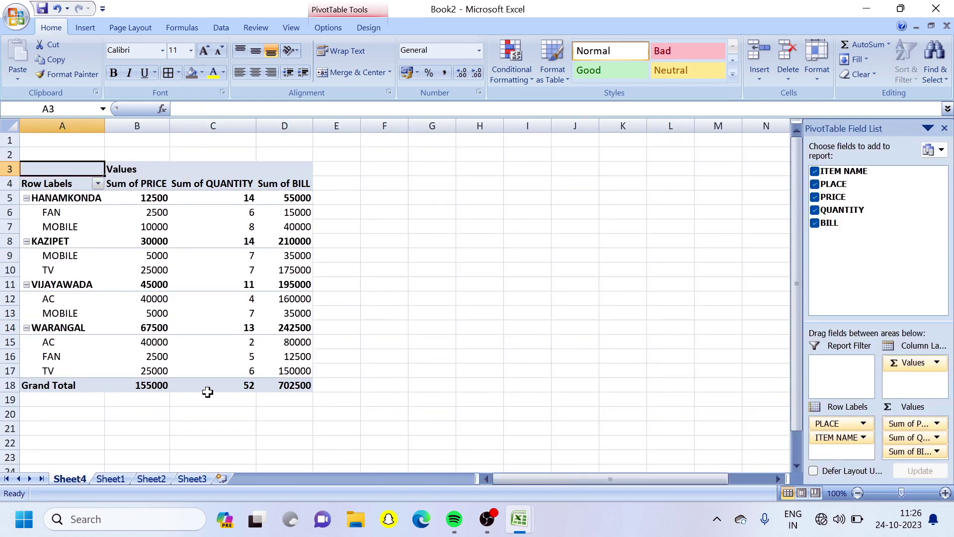
Apply a dark red Medium style from the PivotTable Styles gallery
click(110, 480)
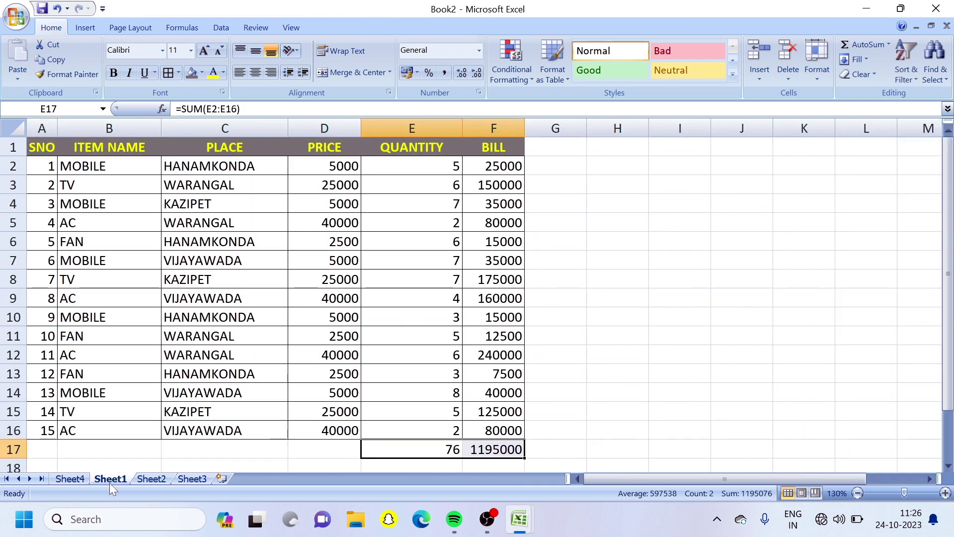
click(72, 479)
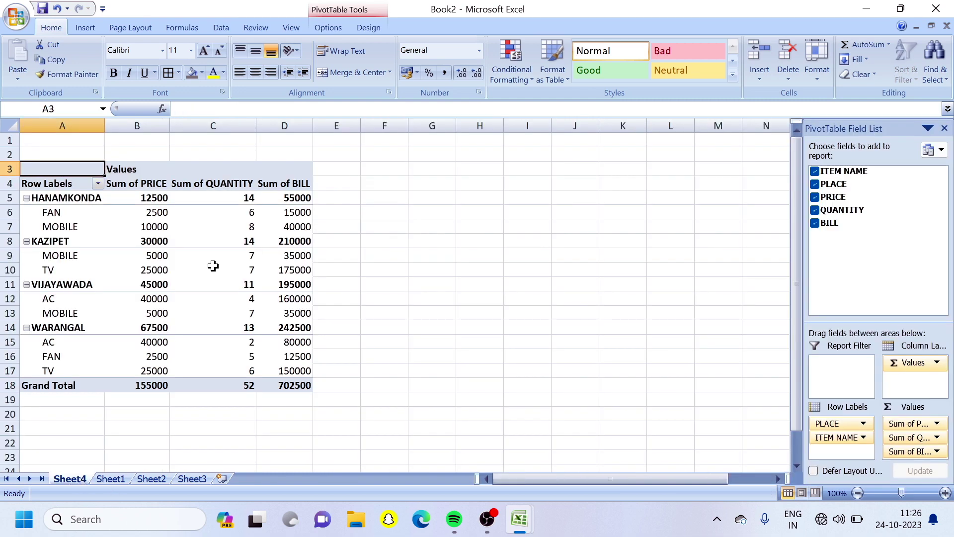
mouse_move(213, 266)
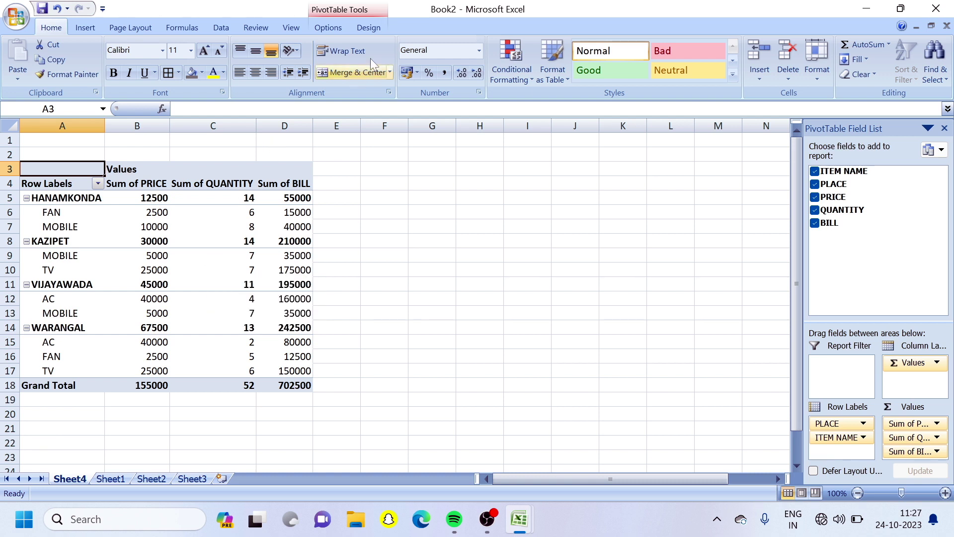
click(331, 28)
click(368, 28)
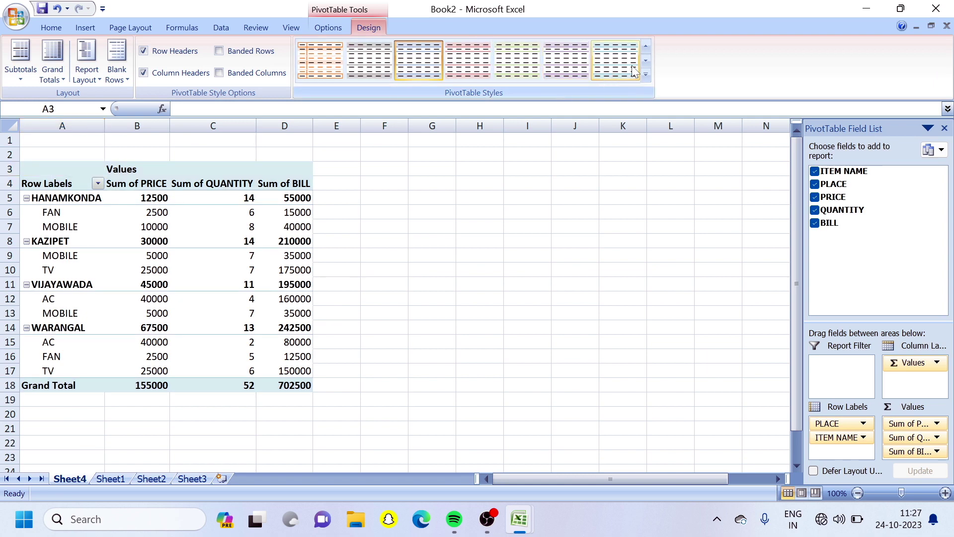
click(647, 77)
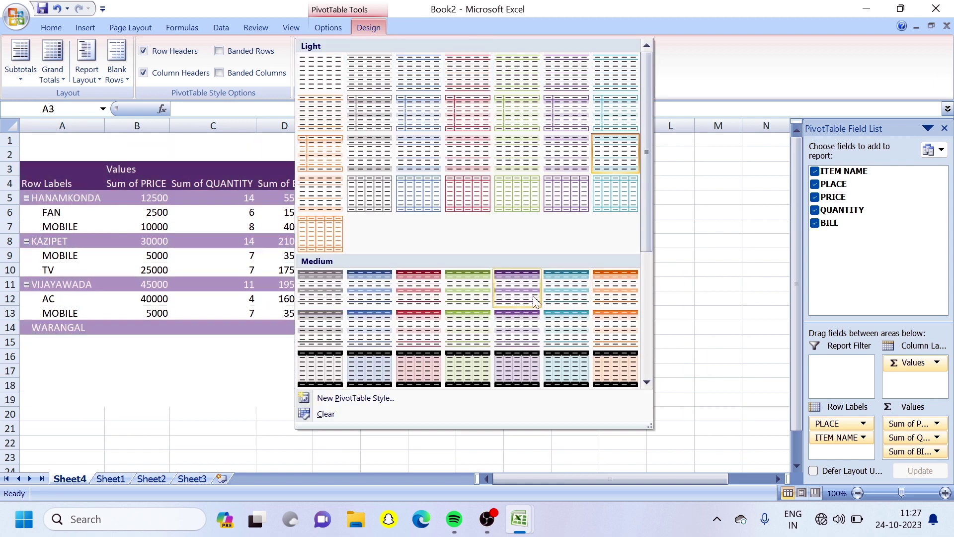
click(399, 292)
click(416, 247)
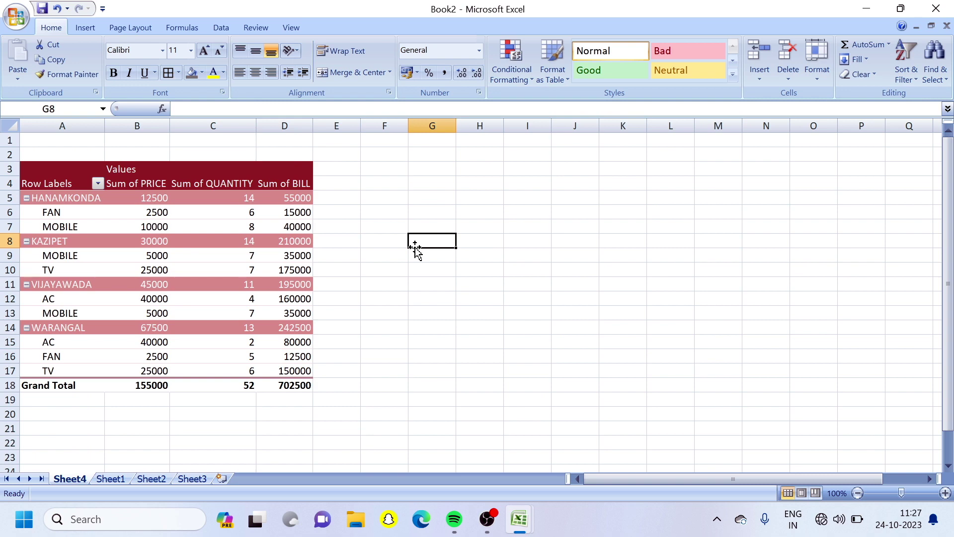
click(229, 242)
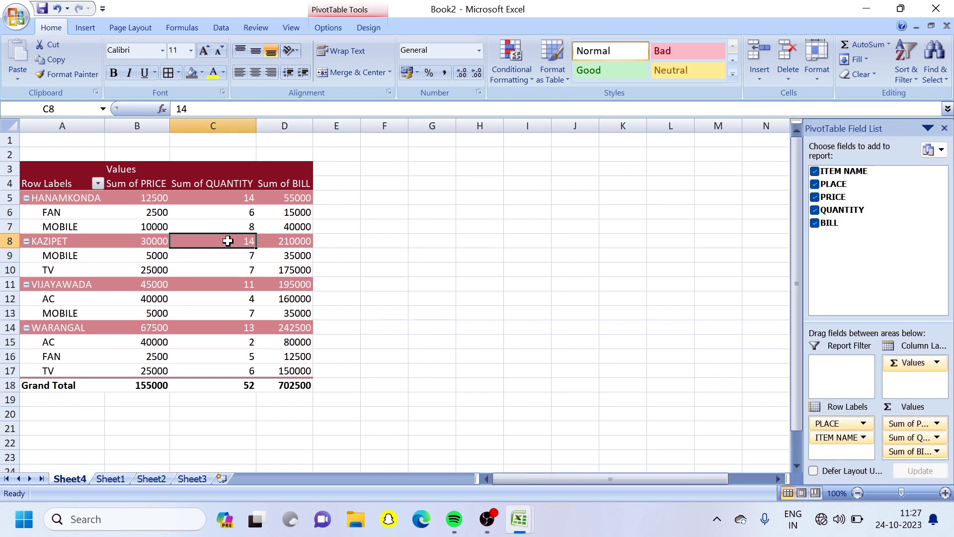
Refresh the PivotTable and change its data source to Sheet1!$B$1:$F$16
click(340, 28)
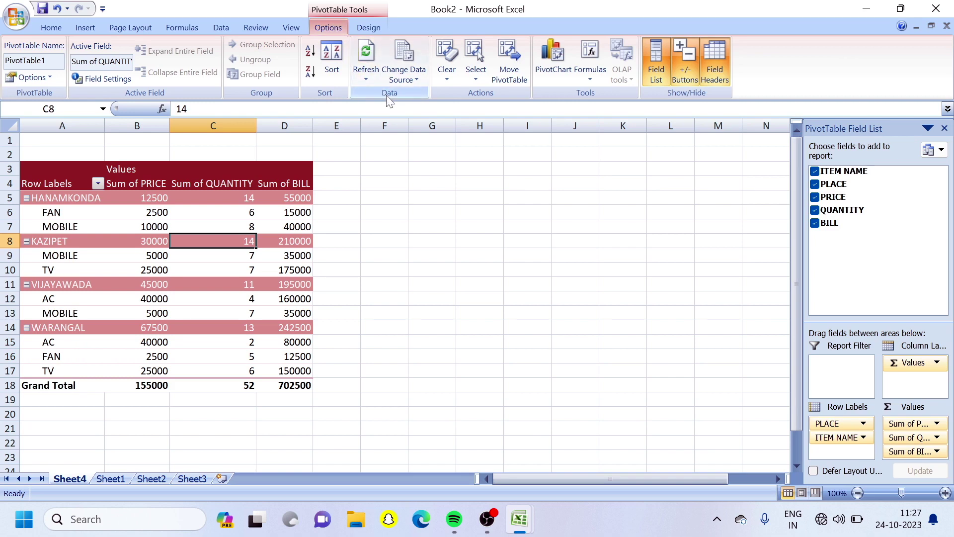
click(368, 56)
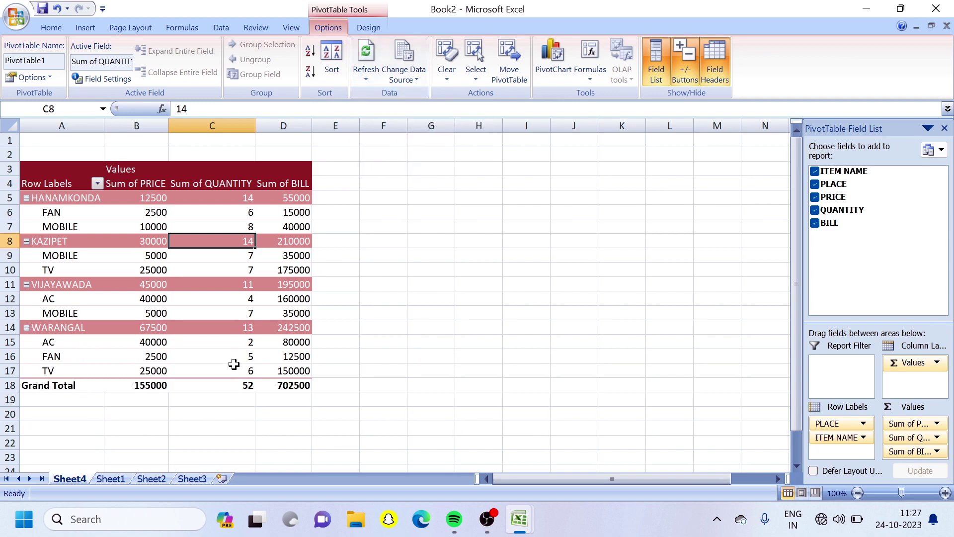
mouse_move(234, 364)
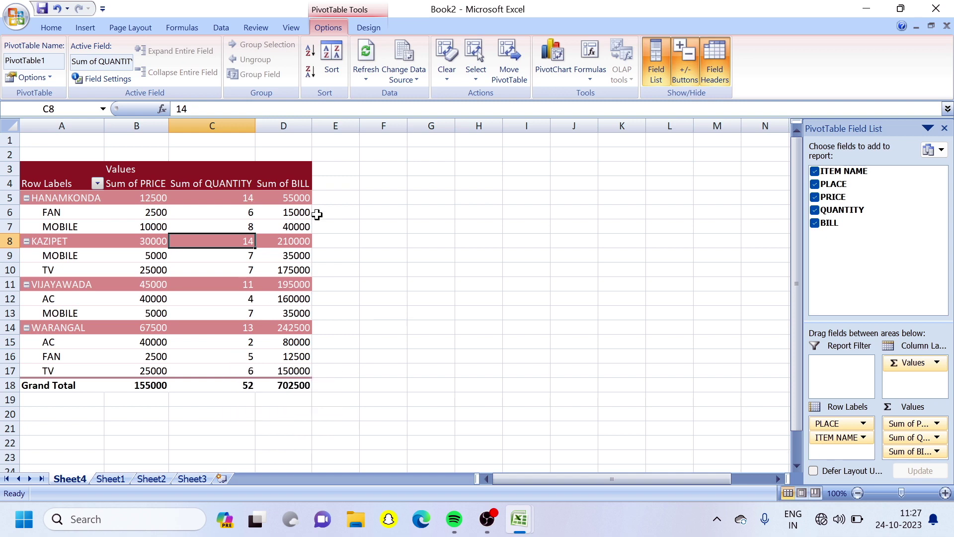
click(405, 51)
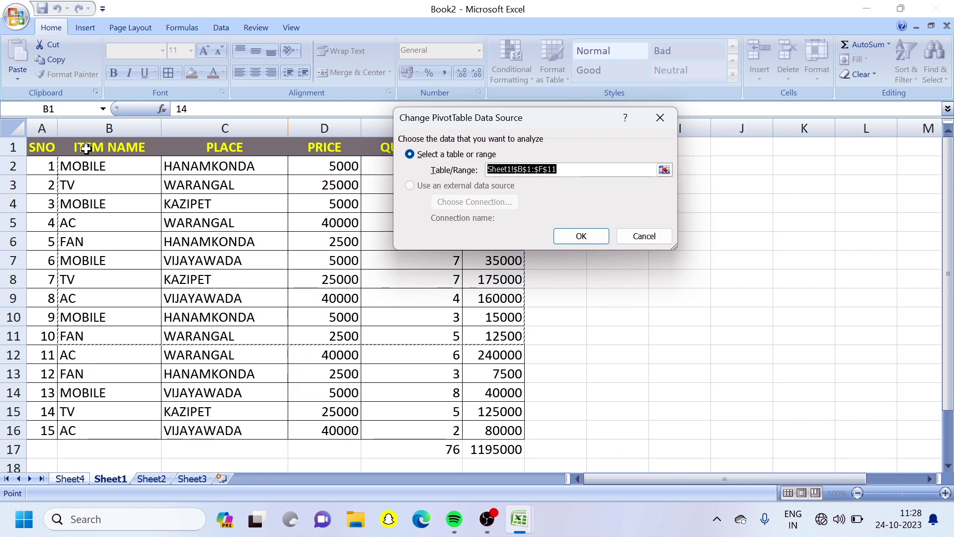
drag(82, 147, 483, 427)
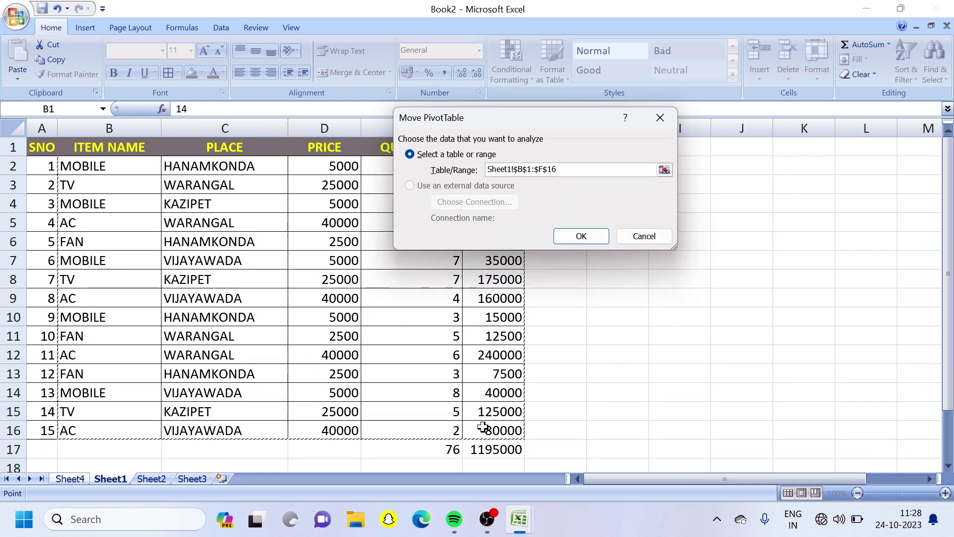
click(571, 236)
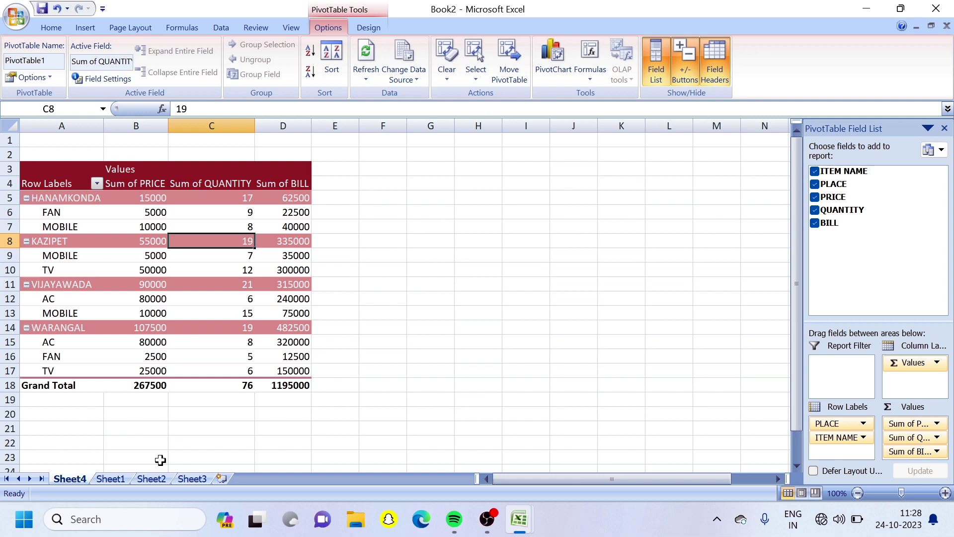
mouse_move(219, 390)
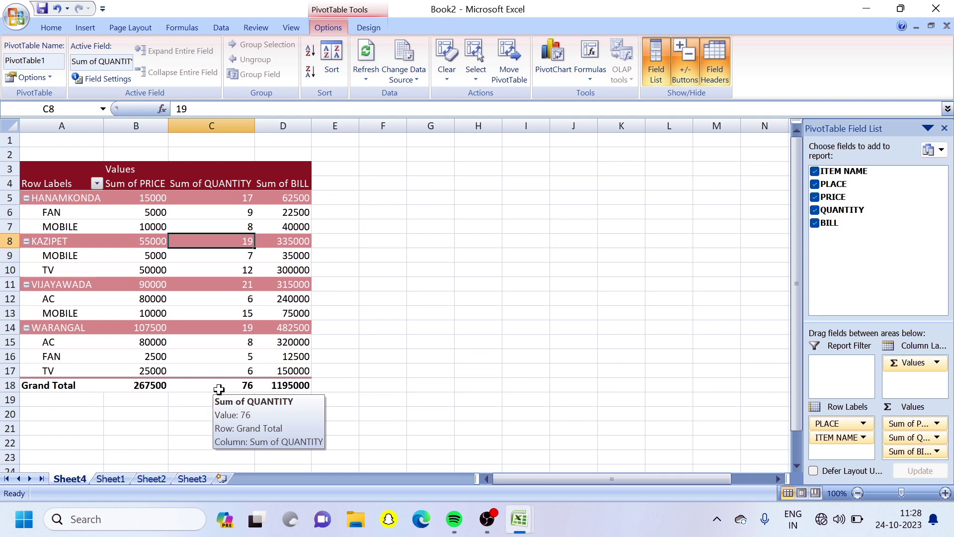
Delete Sheet1 rows 8–12, leaving totals of 51 and 592500, then view Sheet4
click(220, 389)
click(111, 481)
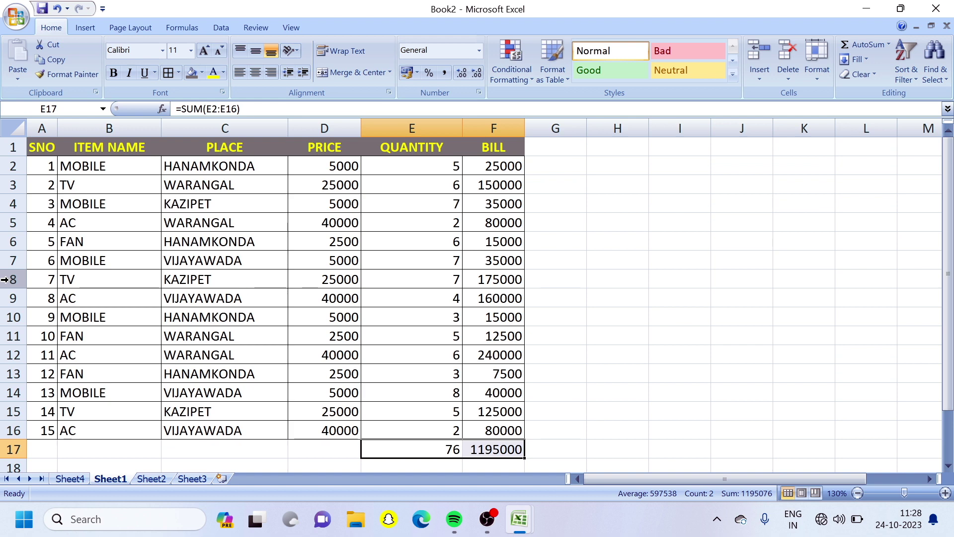
drag(5, 279, 19, 348)
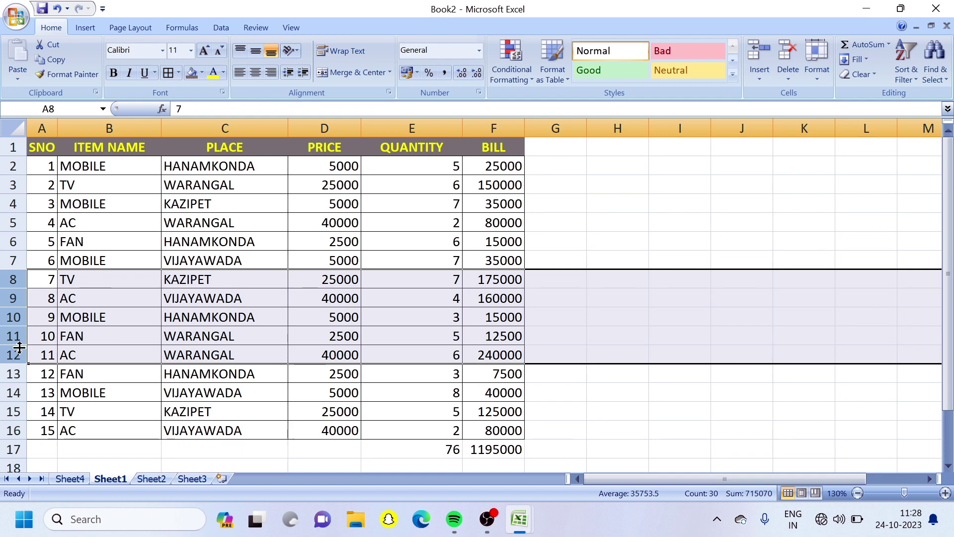
click(788, 49)
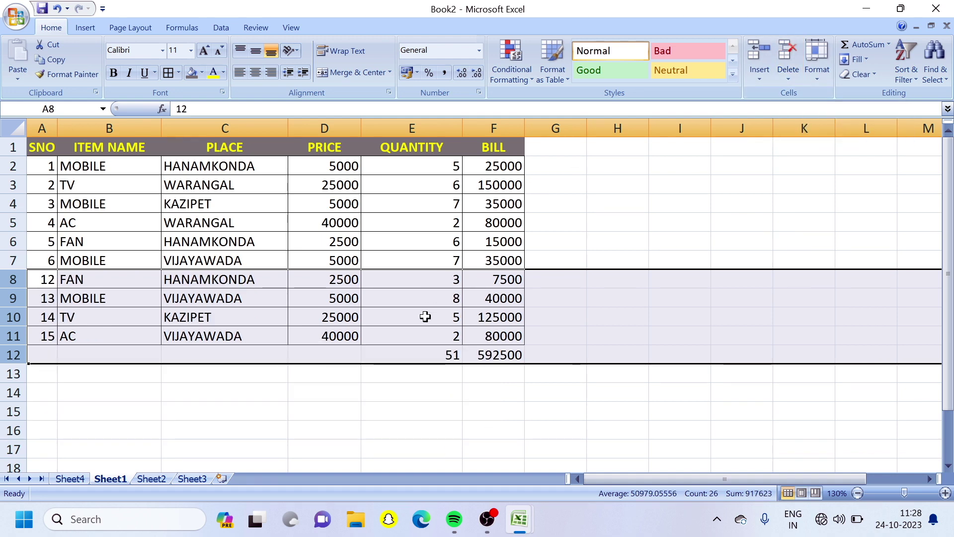
click(440, 358)
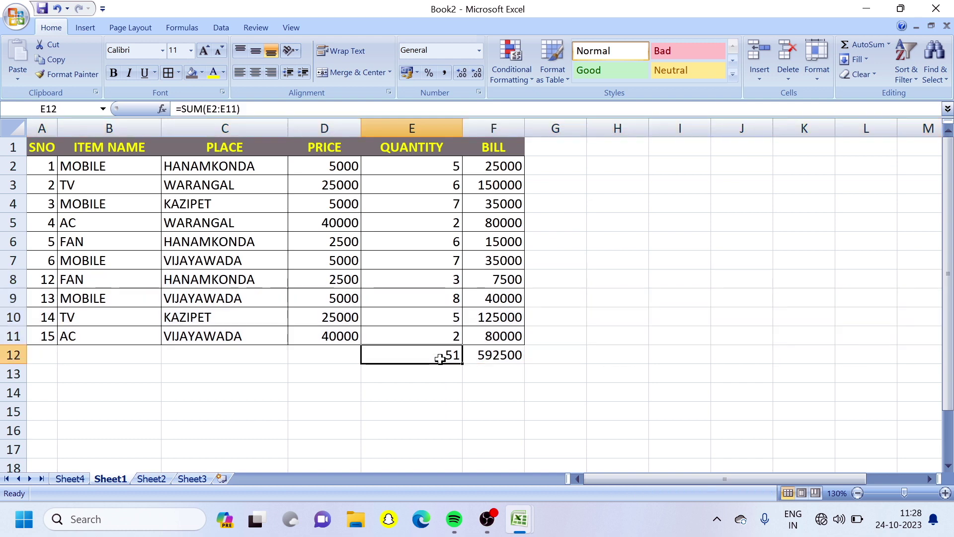
click(67, 479)
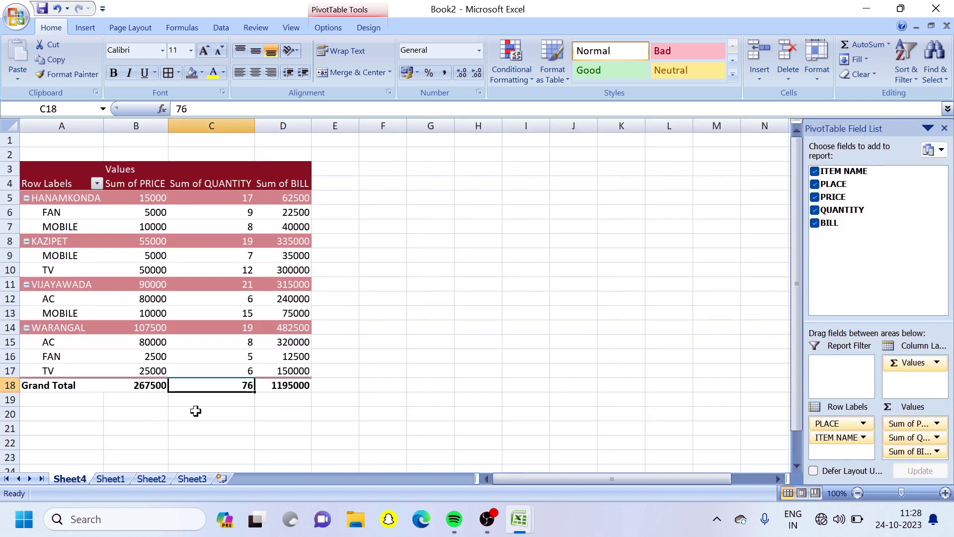
Refresh PivotTable1 so its grand totals become 155000, 51 and 592500 across four places
click(240, 314)
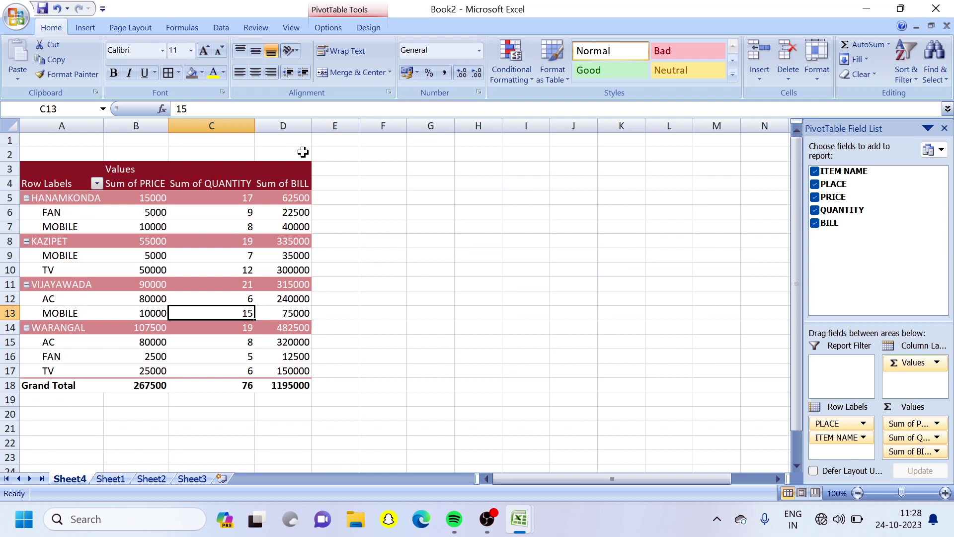
click(332, 28)
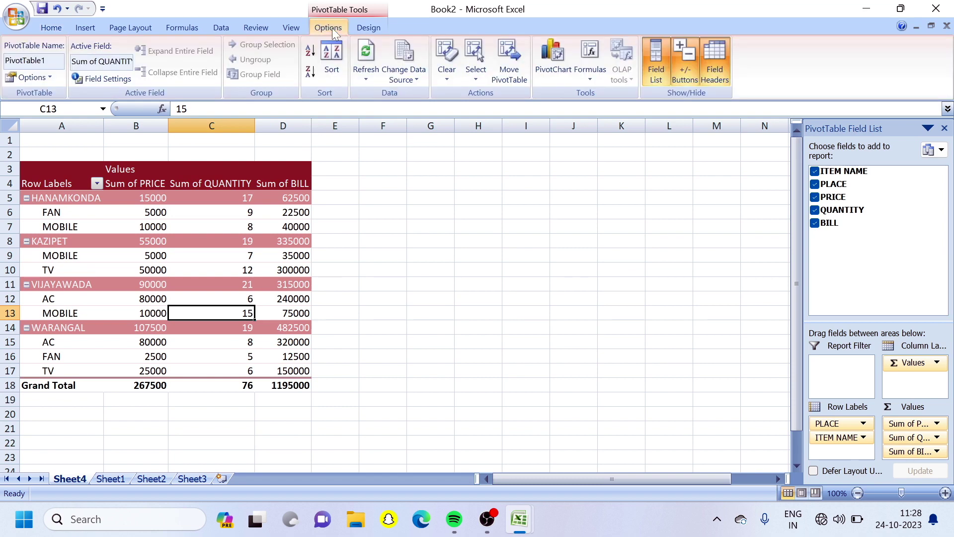
click(368, 51)
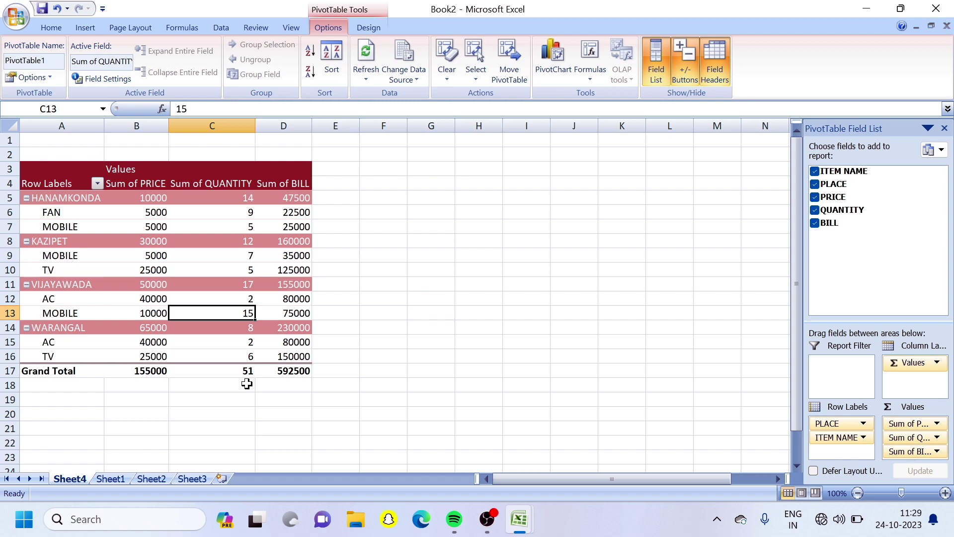
click(487, 519)
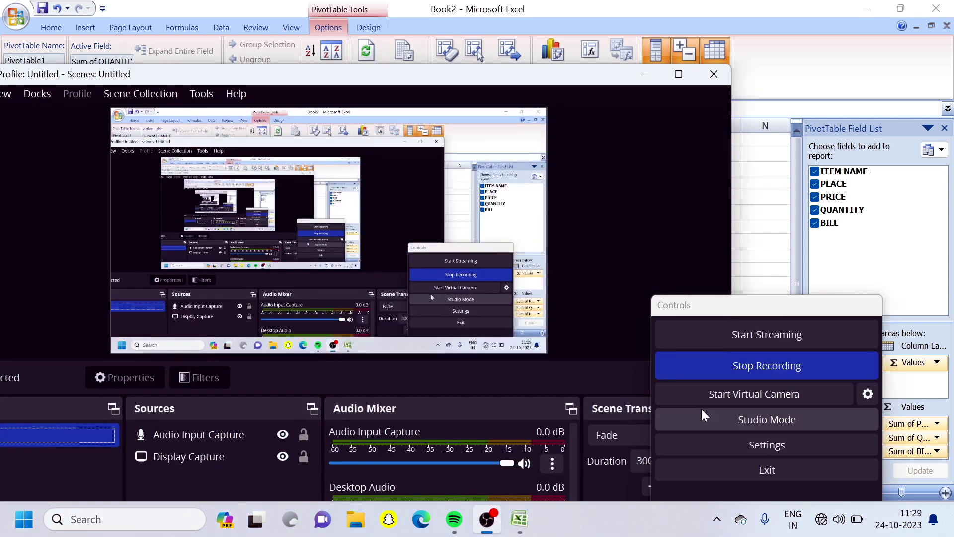